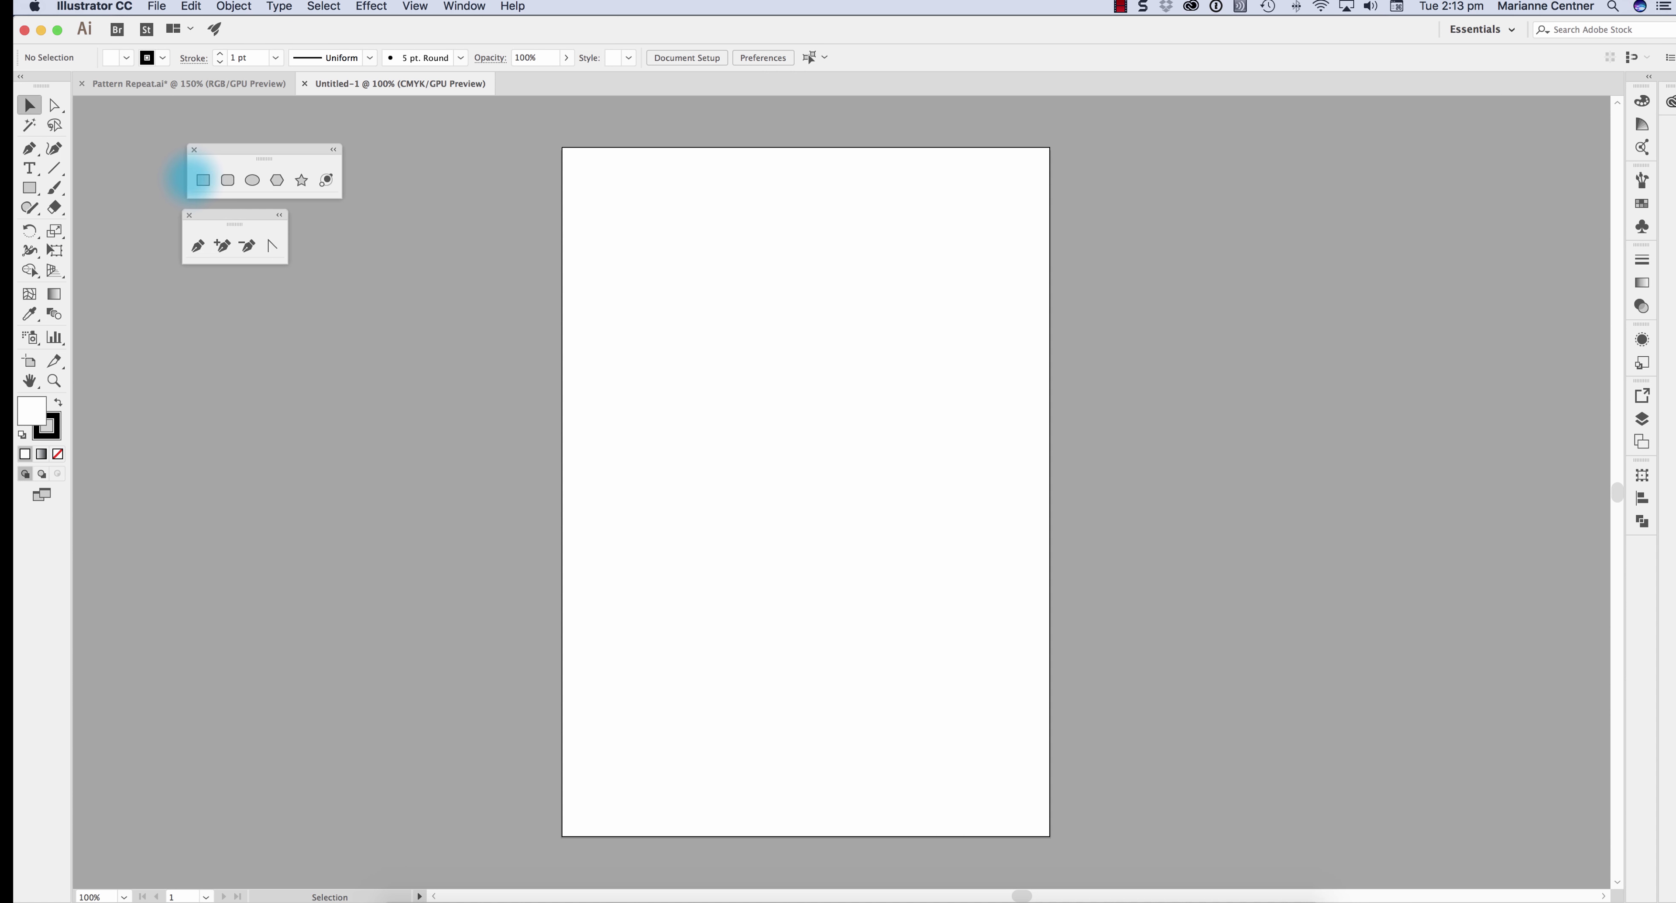
- Create a 20 mm × 20 mm square with the Rectangle tool
left_click(203, 180)
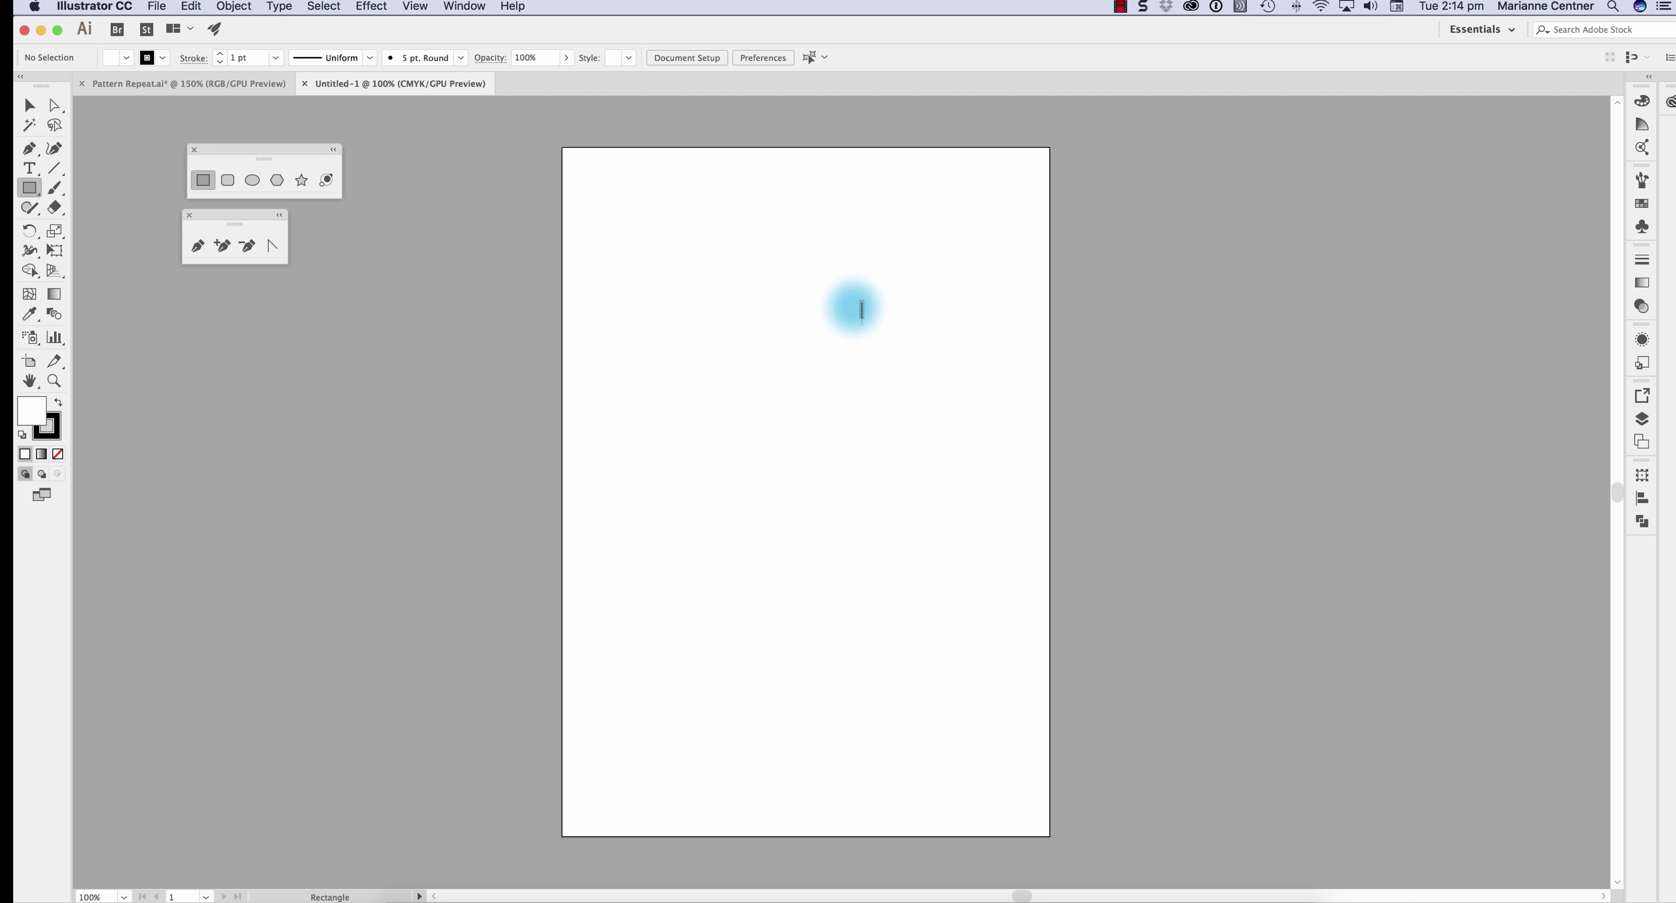
left_click(857, 308)
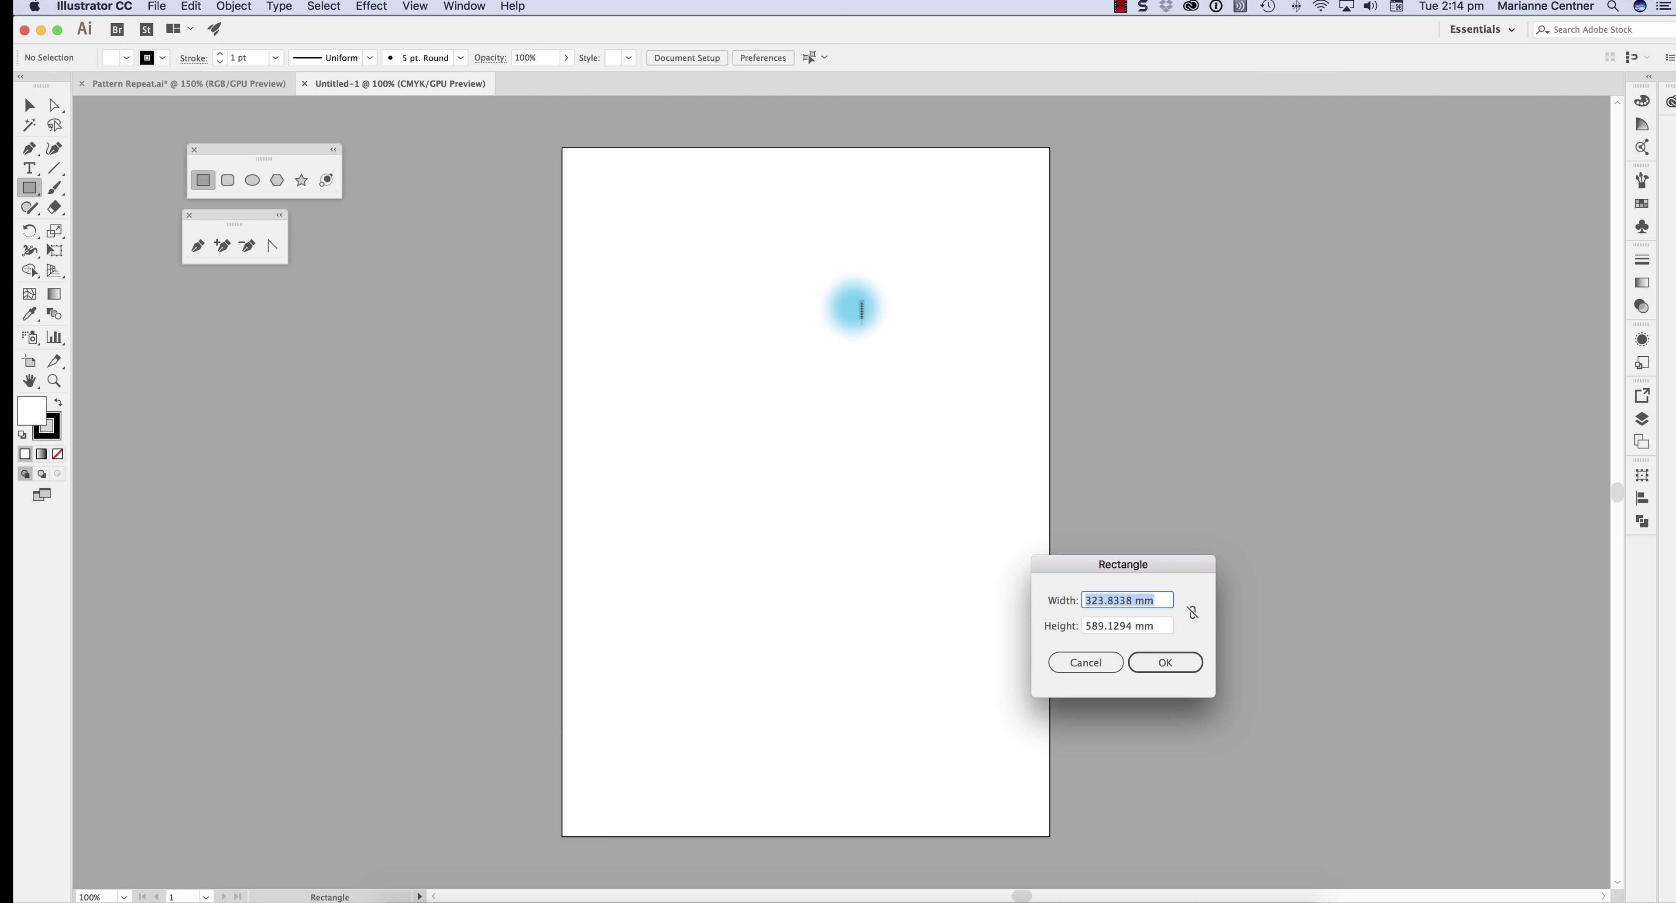
type("20")
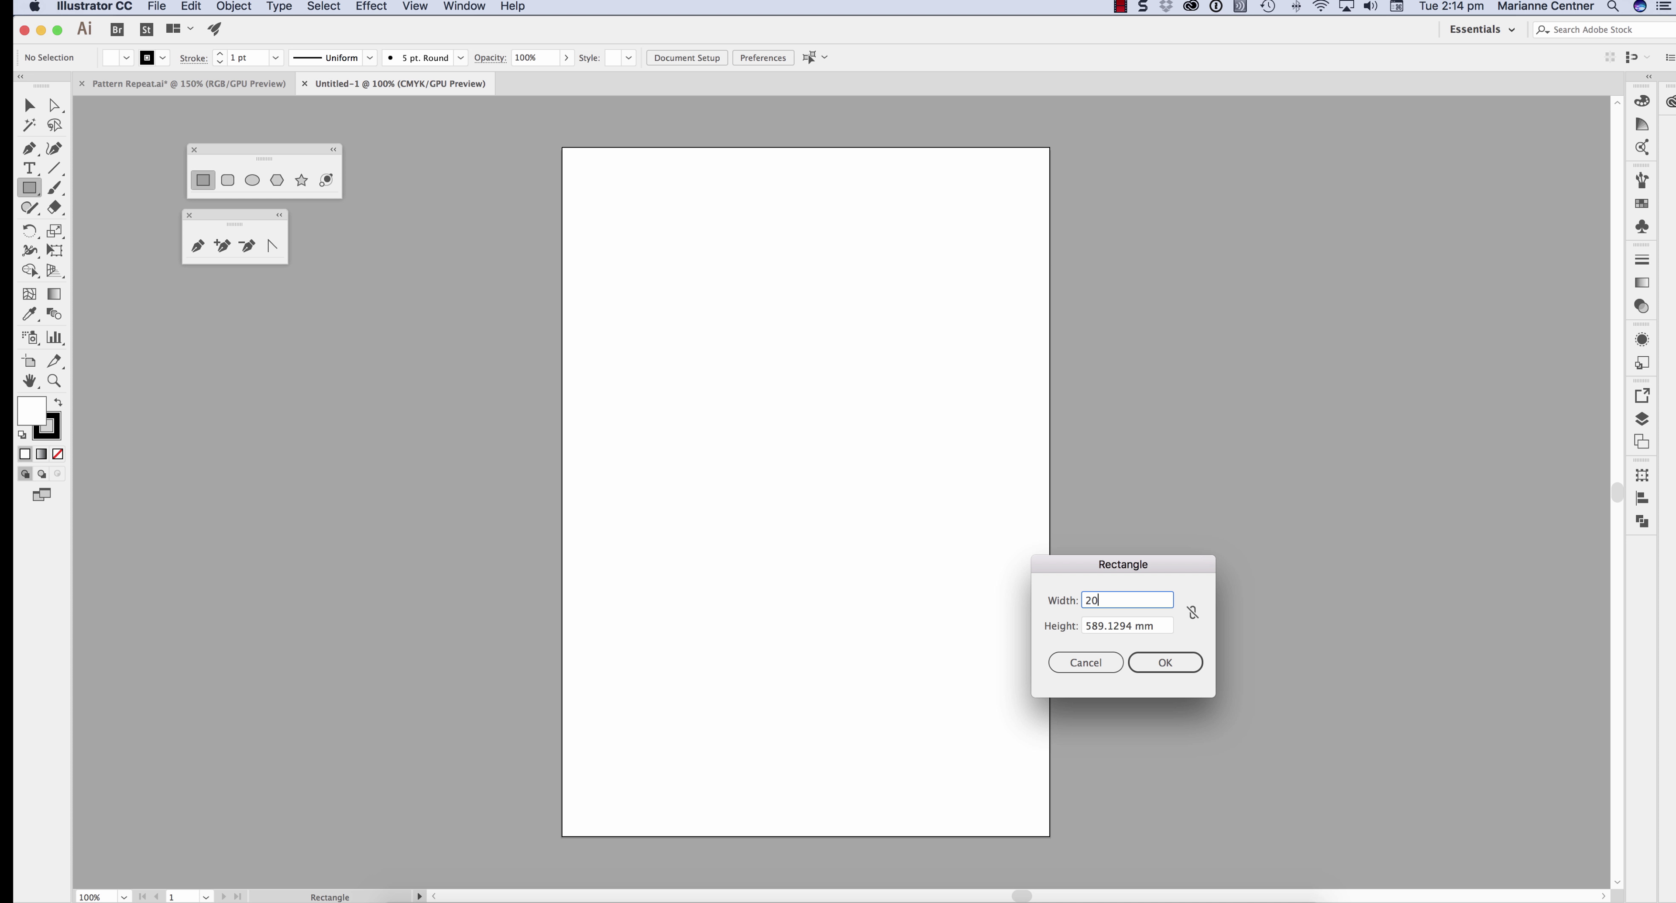
key("Tab")
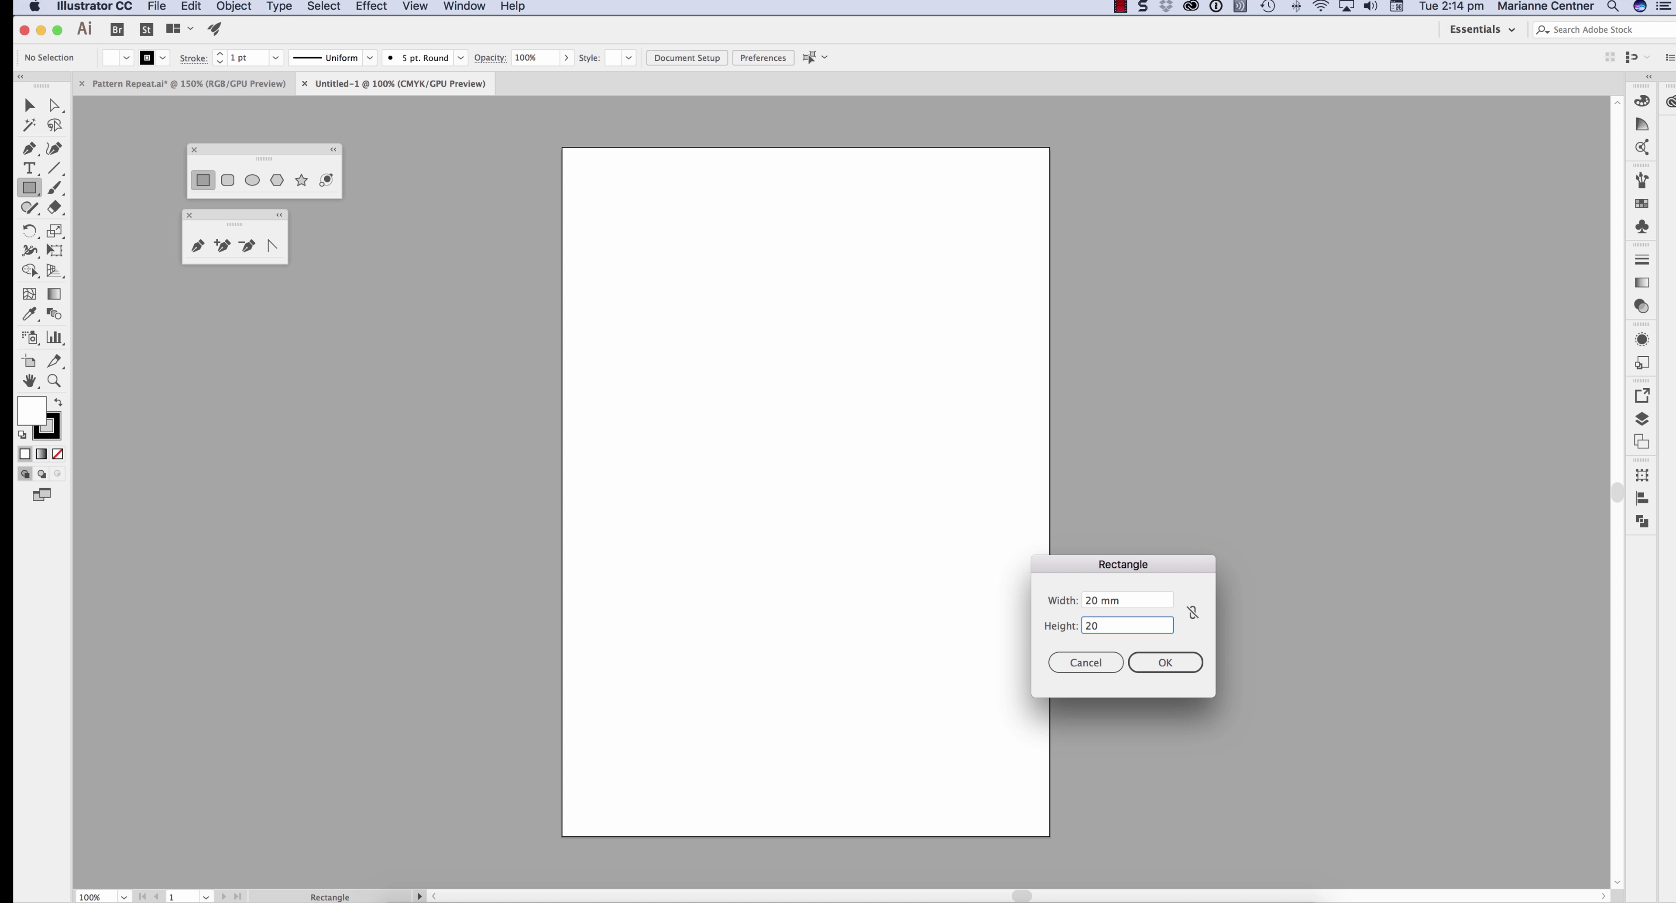
key("Tab")
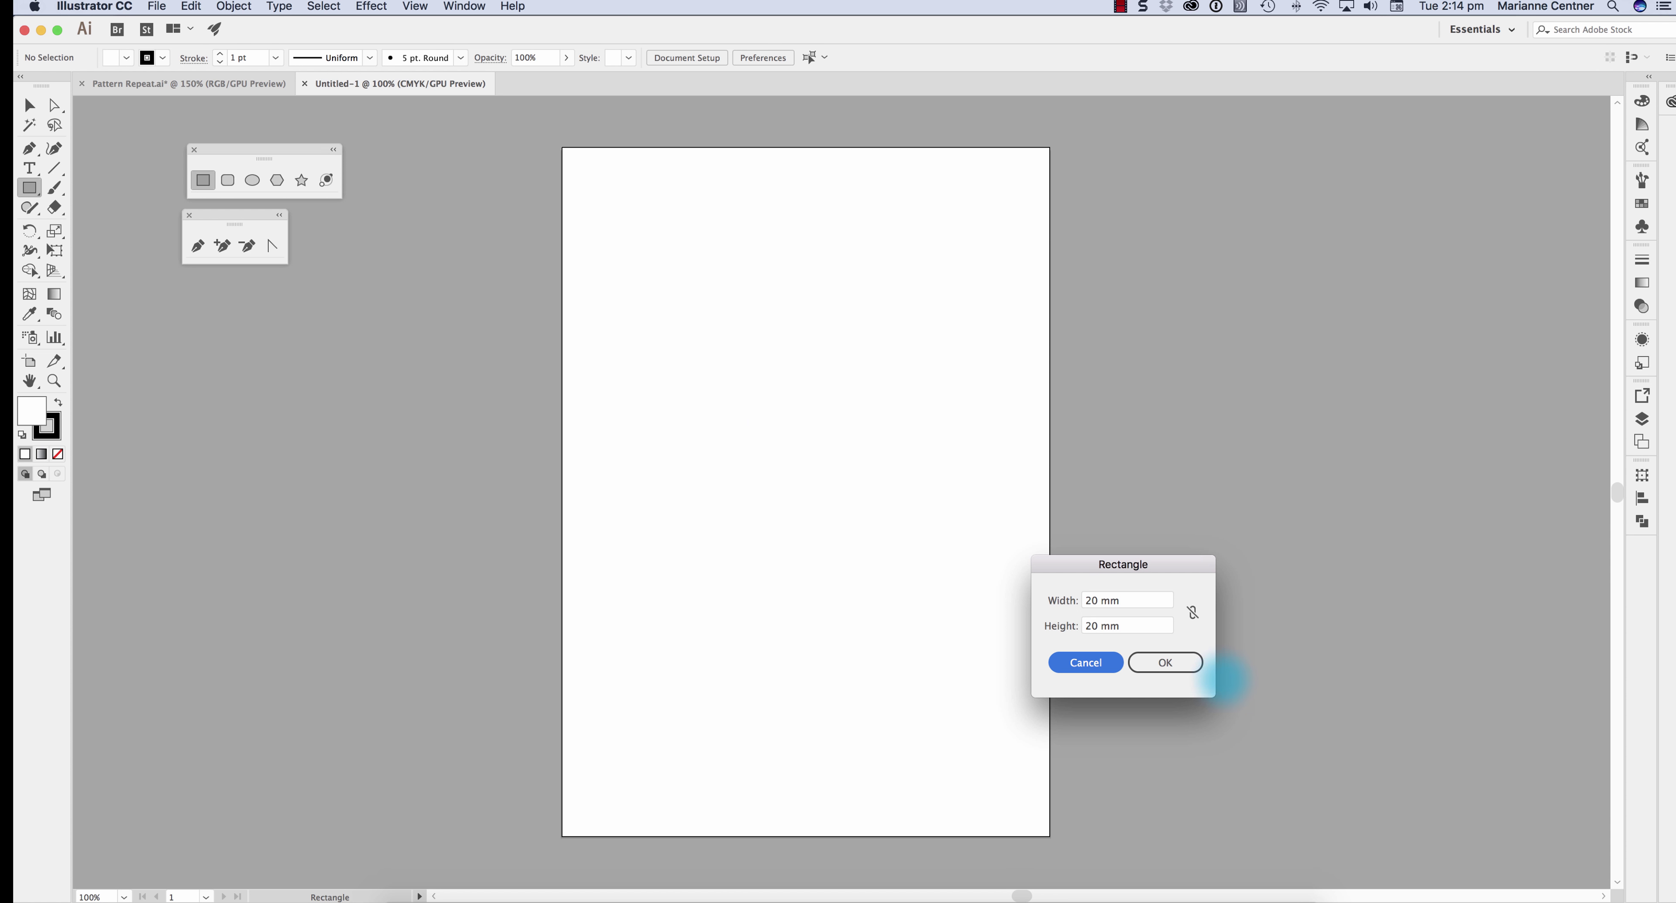
left_click(1166, 664)
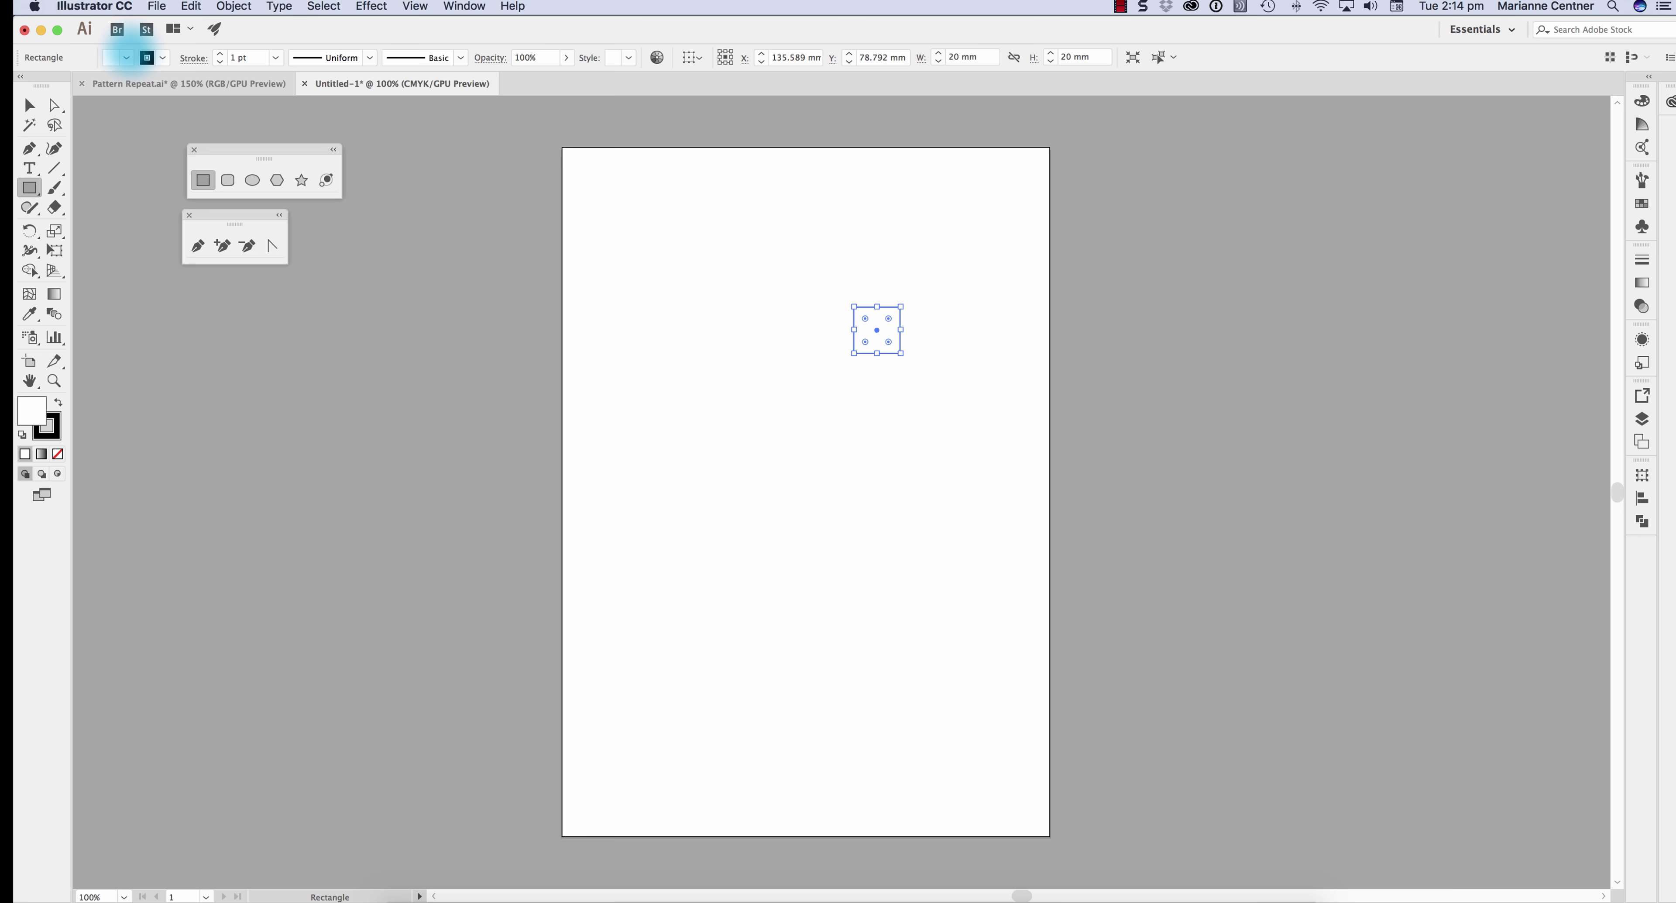
- Fill the square cyan and set its stroke to None
left_click(127, 57)
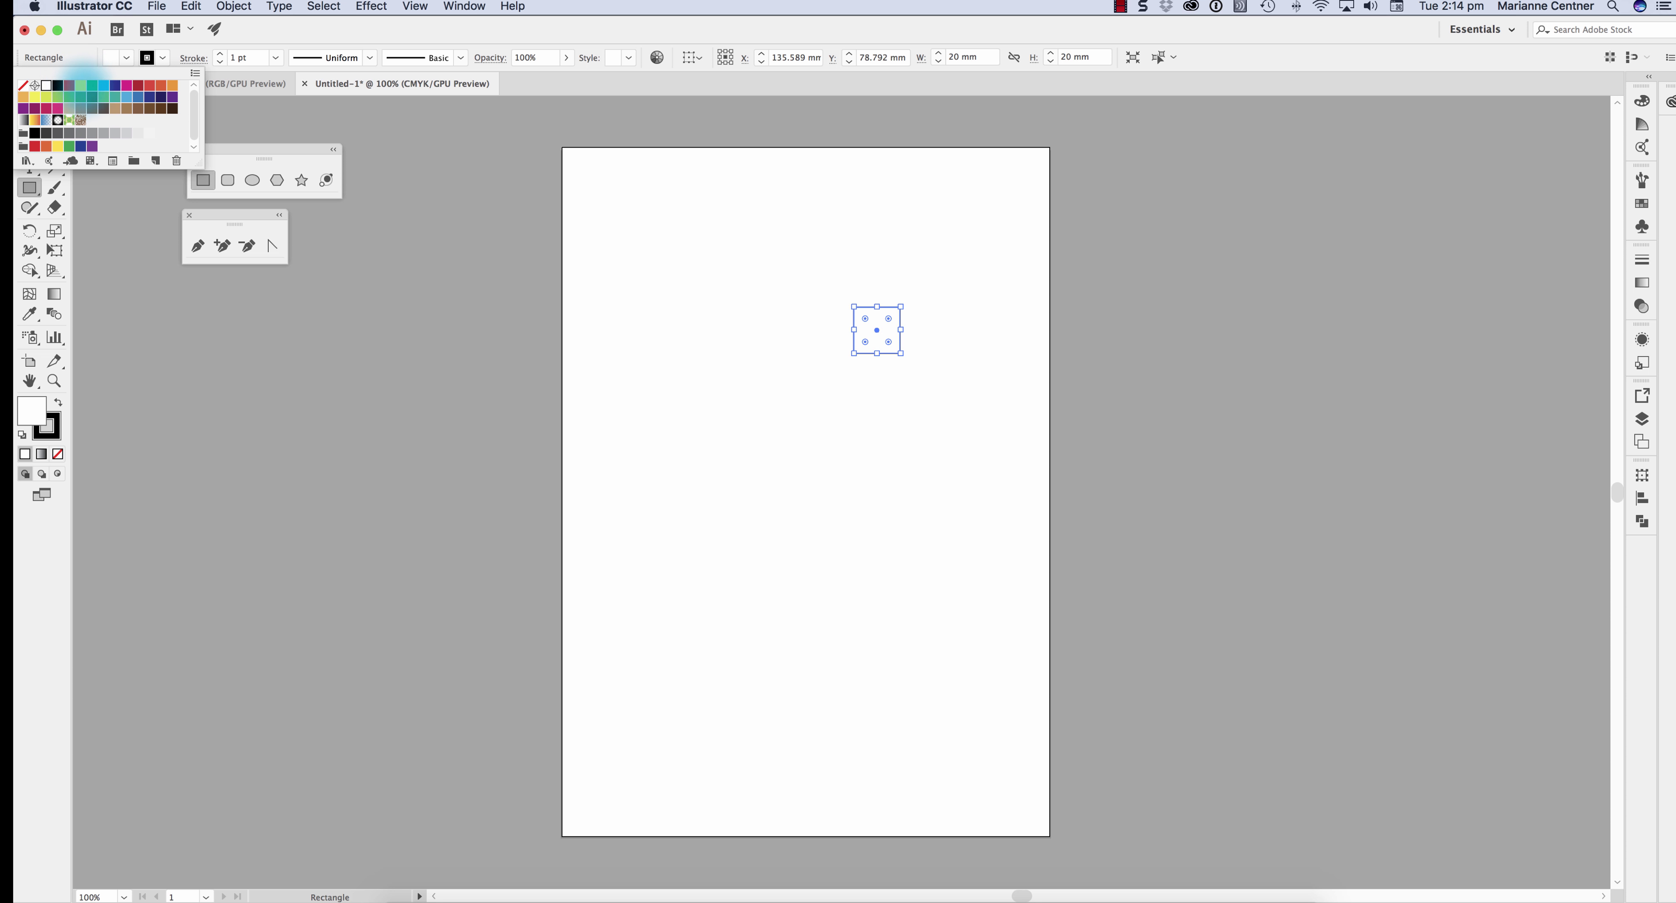
left_click(109, 97)
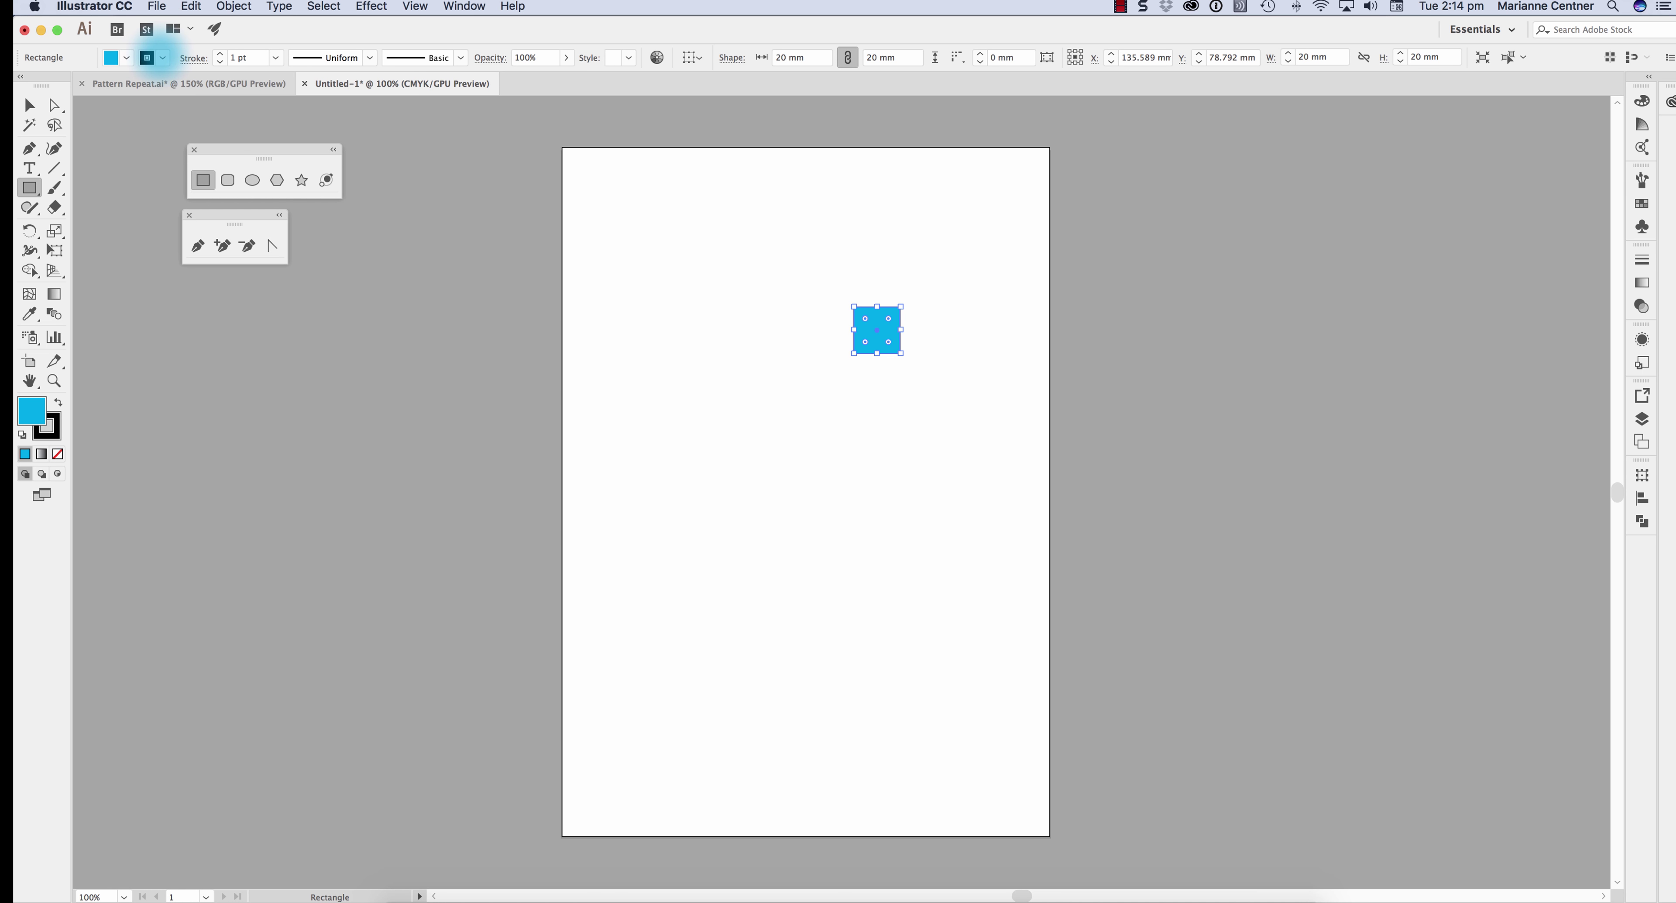
left_click(162, 57)
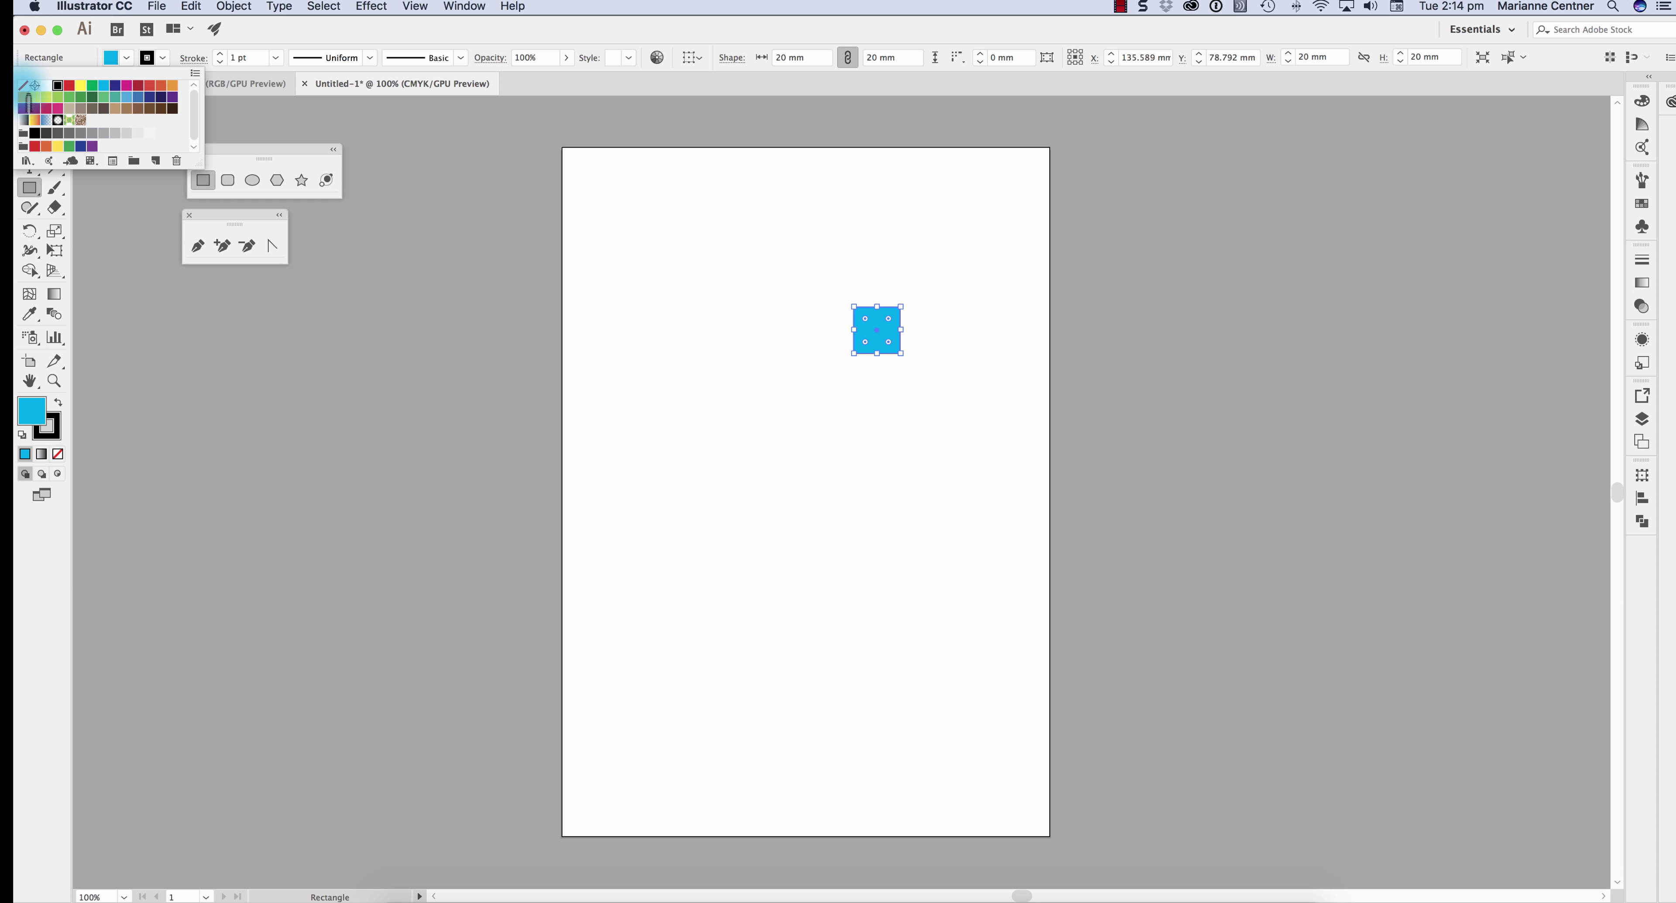
left_click(22, 85)
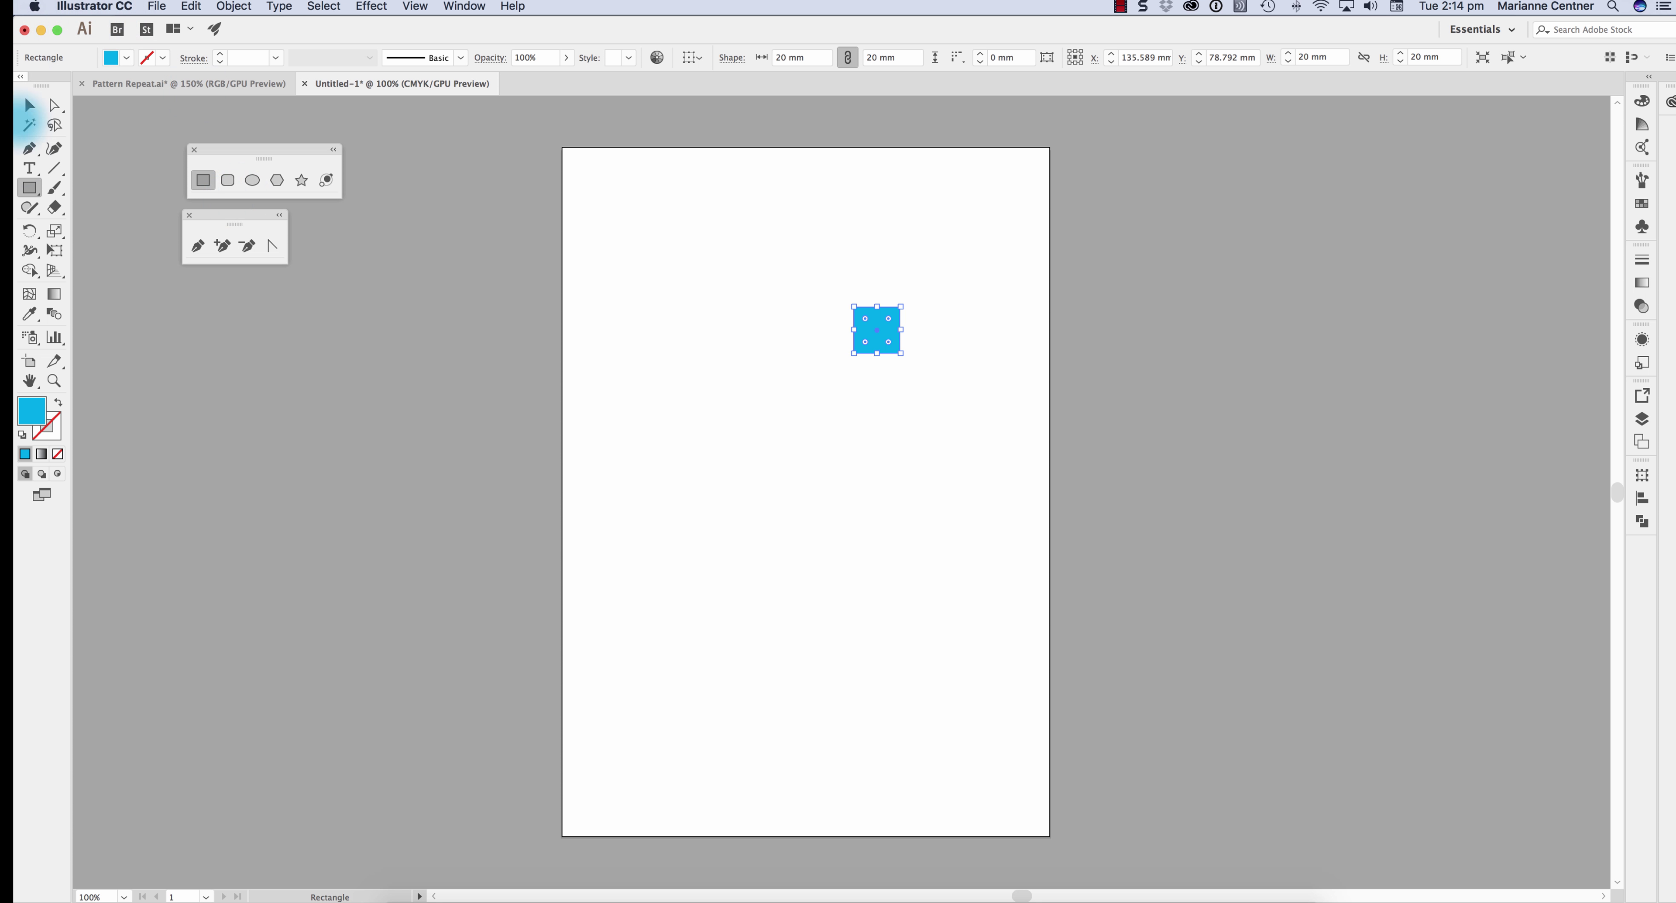
- Zoom in on the square and draw a small yellow star beside it
left_click(54, 380)
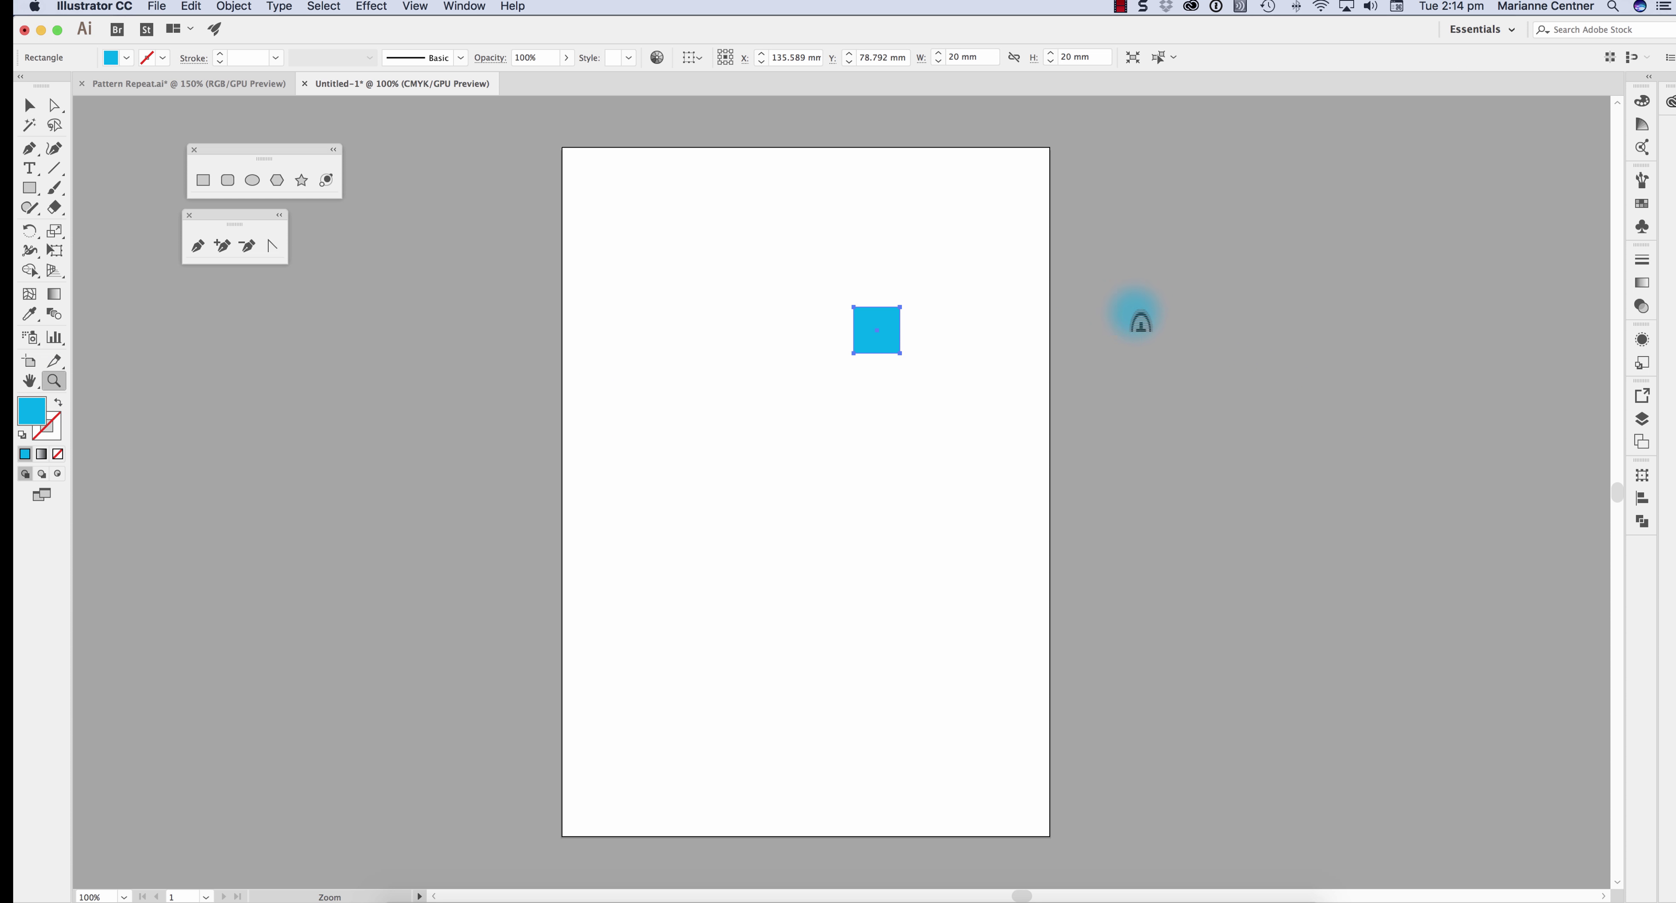
left_click_drag(795, 286, 972, 434)
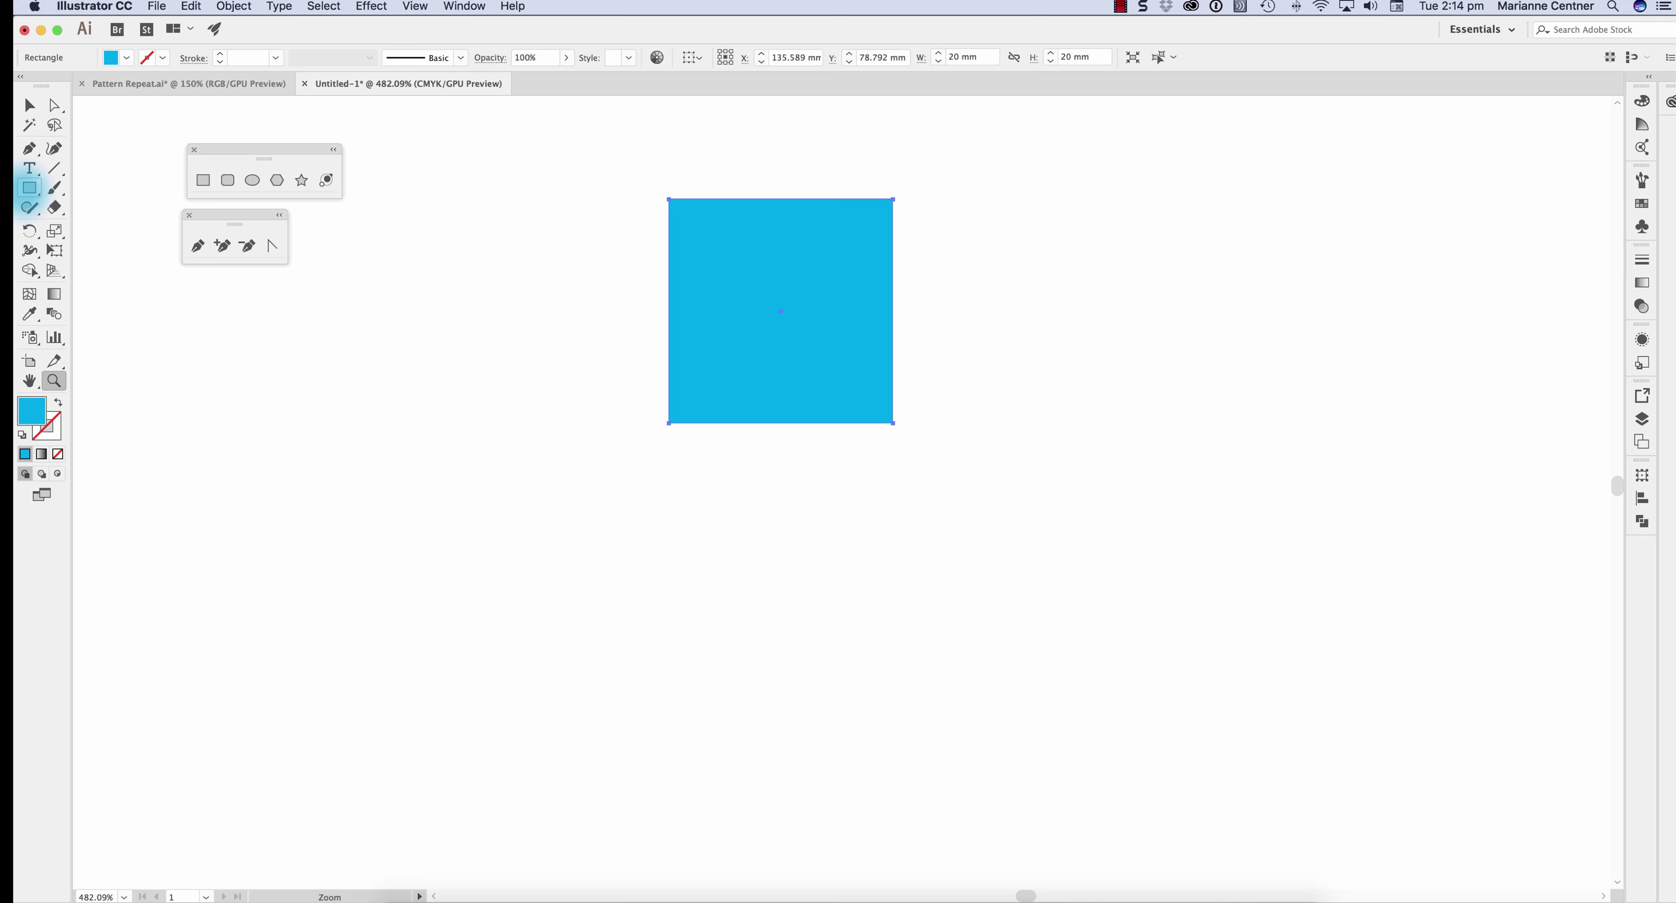
left_click(301, 181)
left_click_drag(450, 309, 474, 339)
left_click(116, 57)
left_click(80, 85)
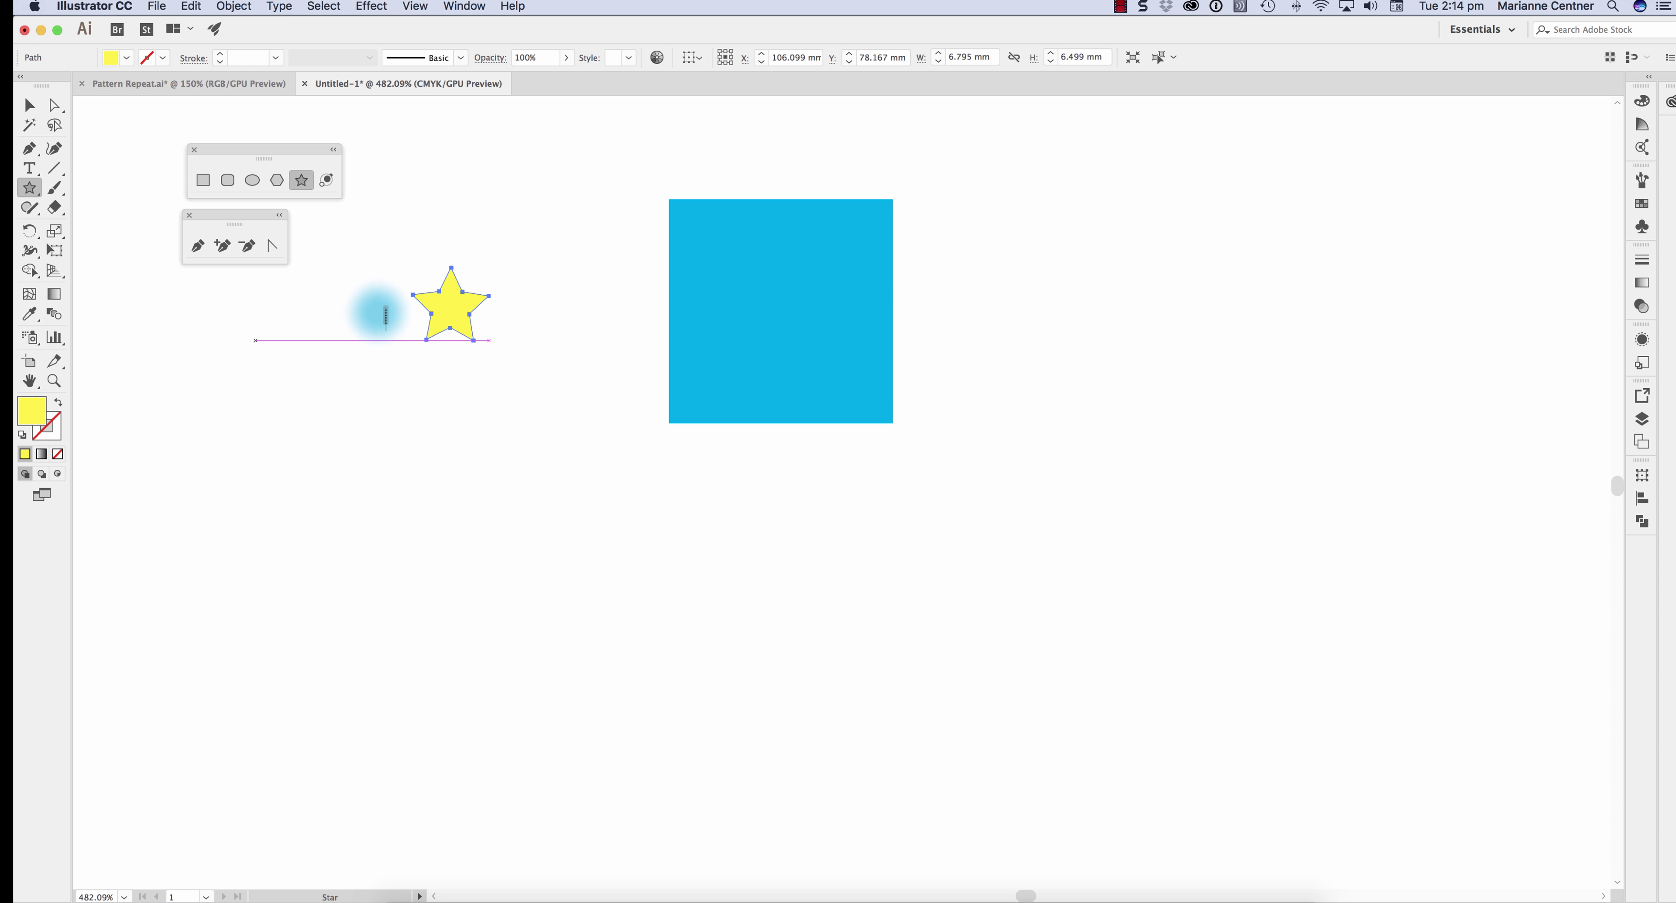
- Move the star so its centre sits on the square's top-left corner
left_click(29, 104)
left_click(209, 329)
left_click_drag(452, 305, 503, 171)
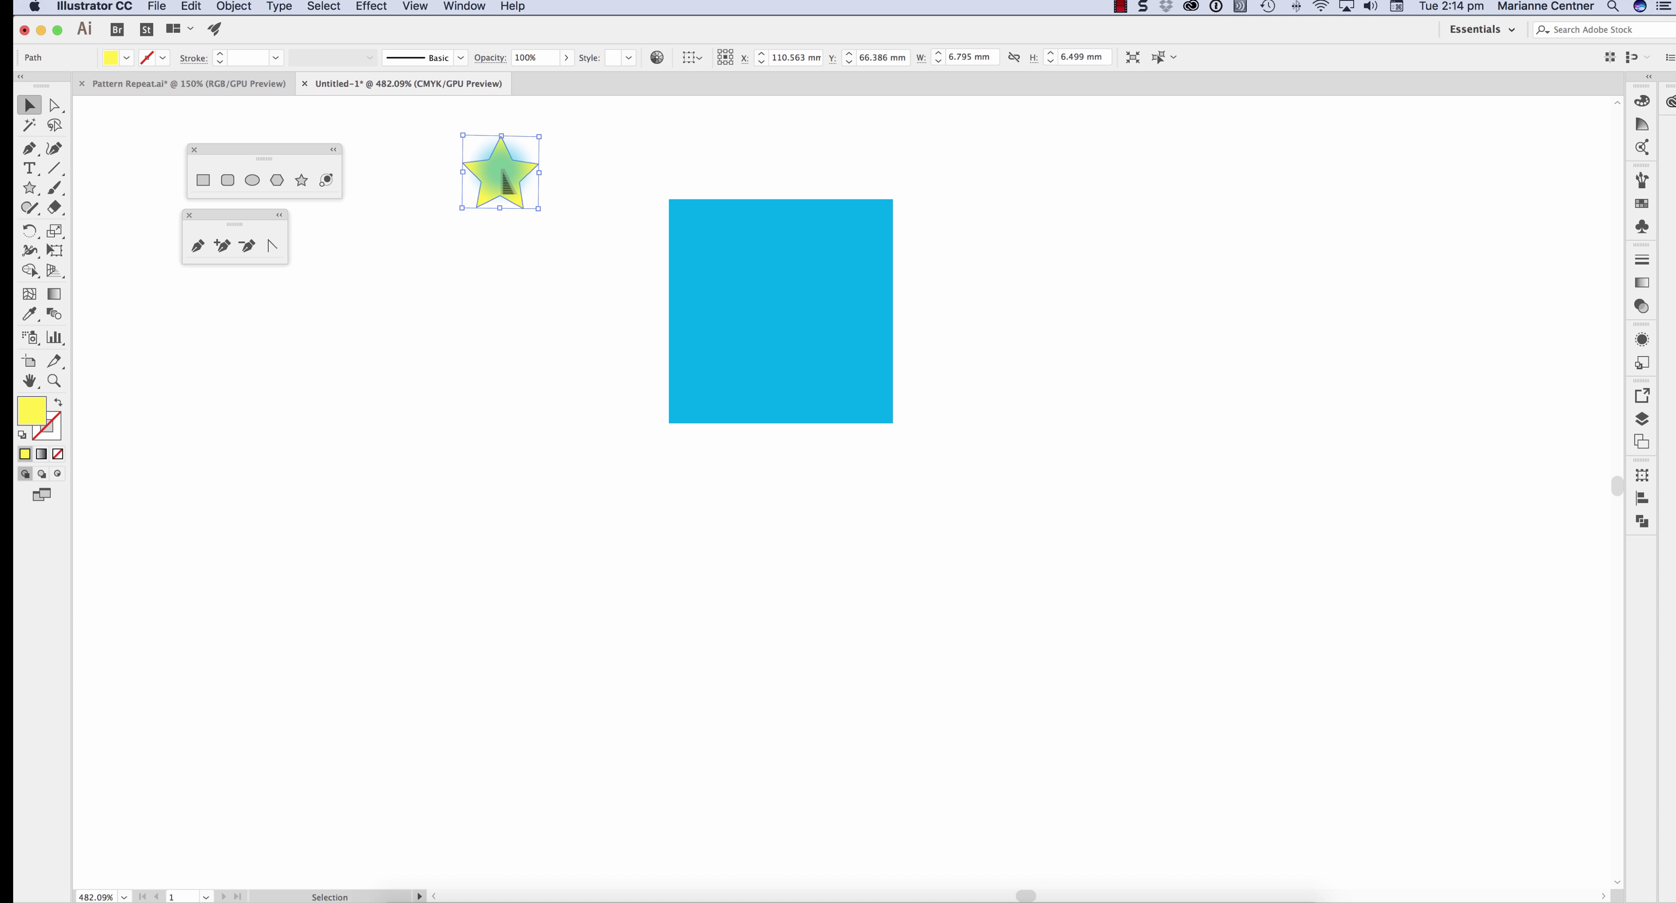
left_click(801, 292)
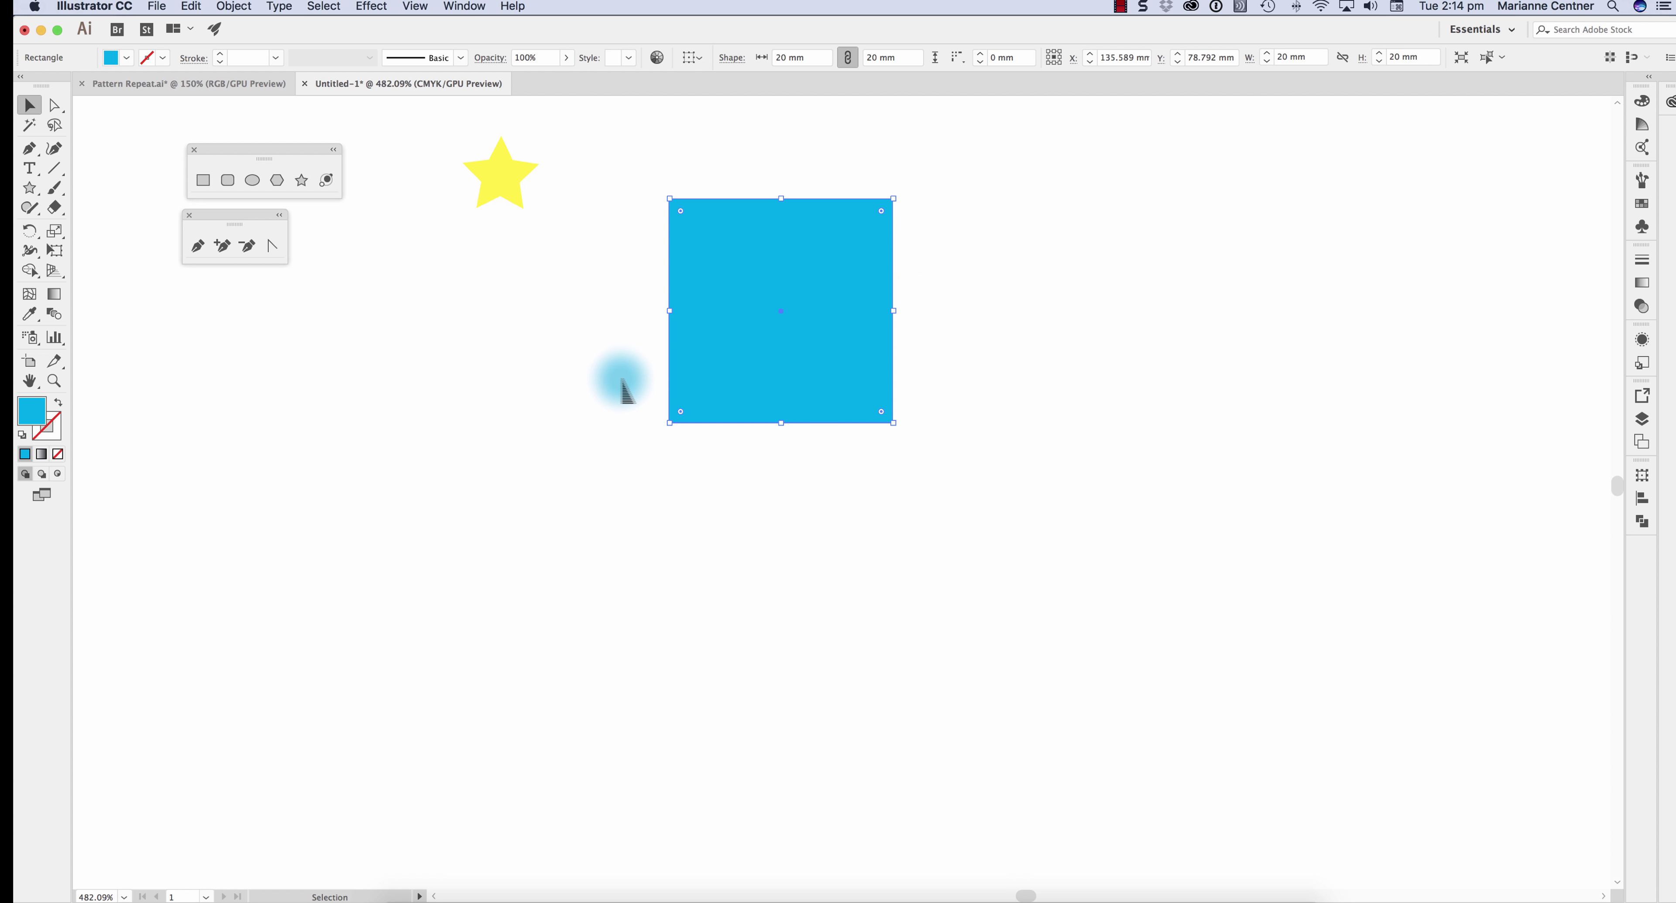
left_click(595, 354)
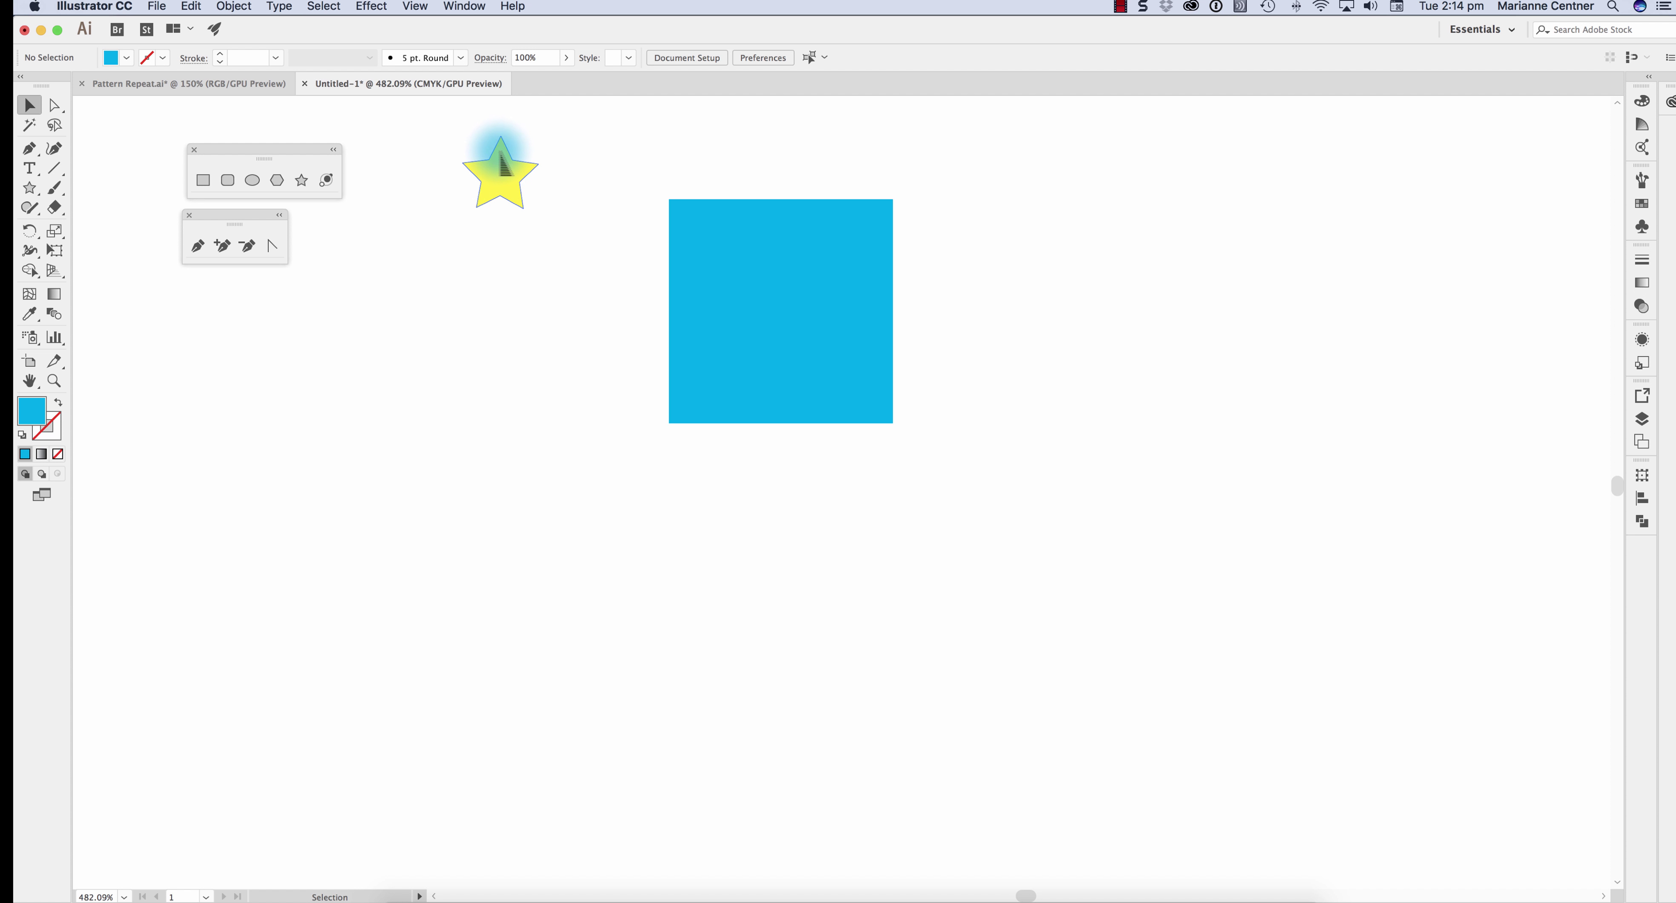
left_click_drag(498, 169, 661, 191)
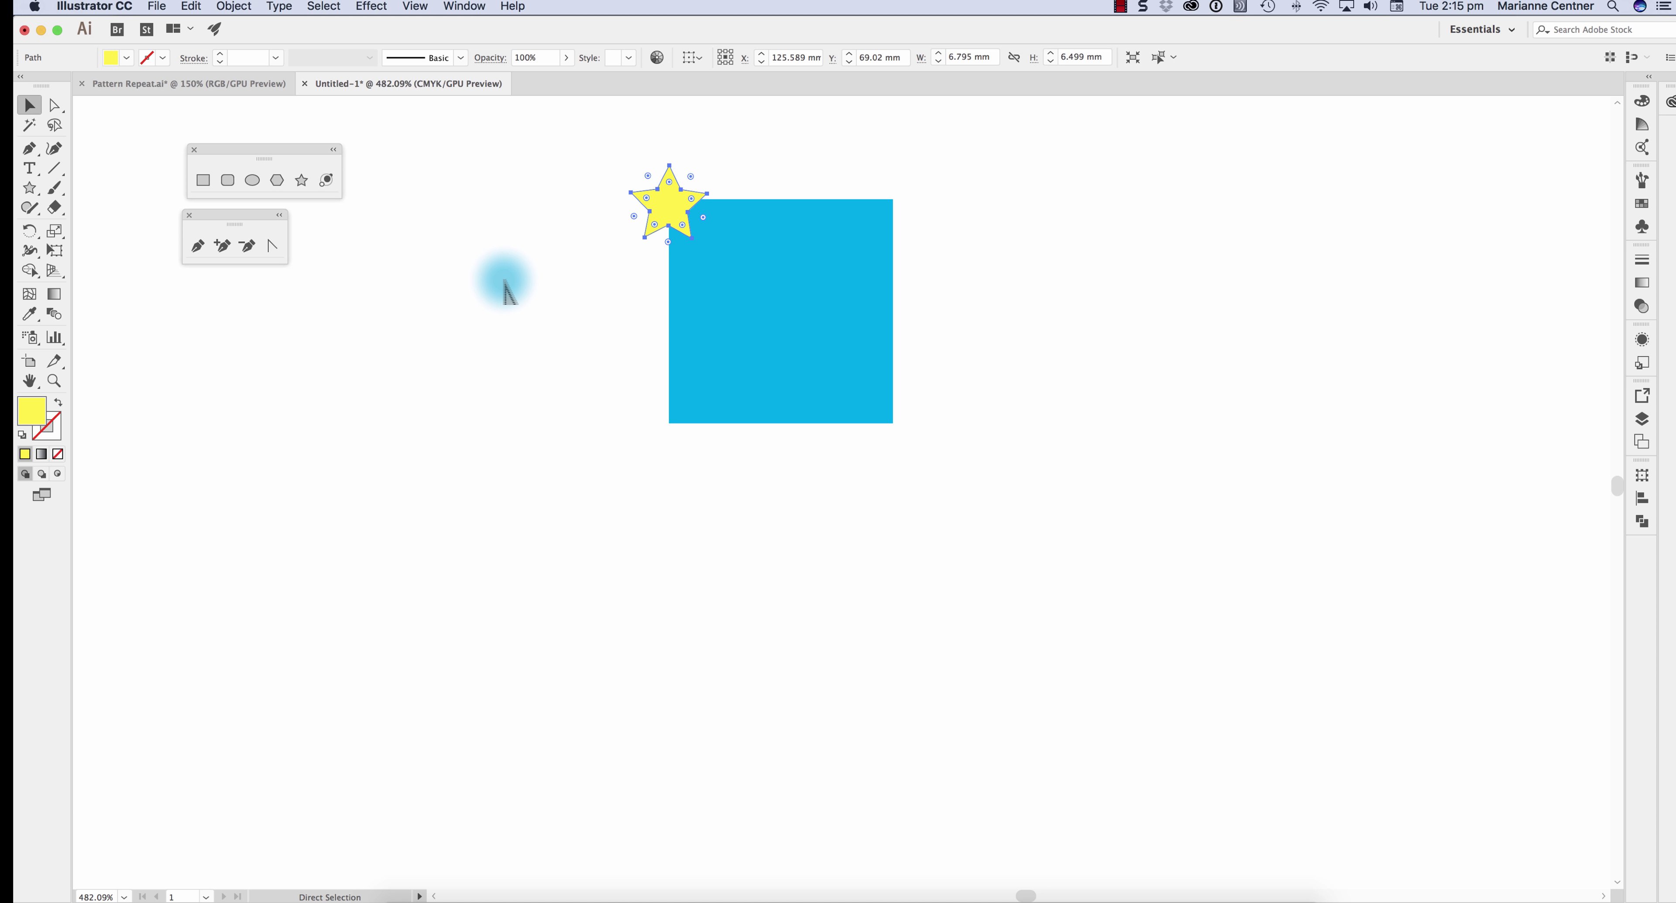
- Set the Keyboard Increment preference to 20 mm
key("super+k")
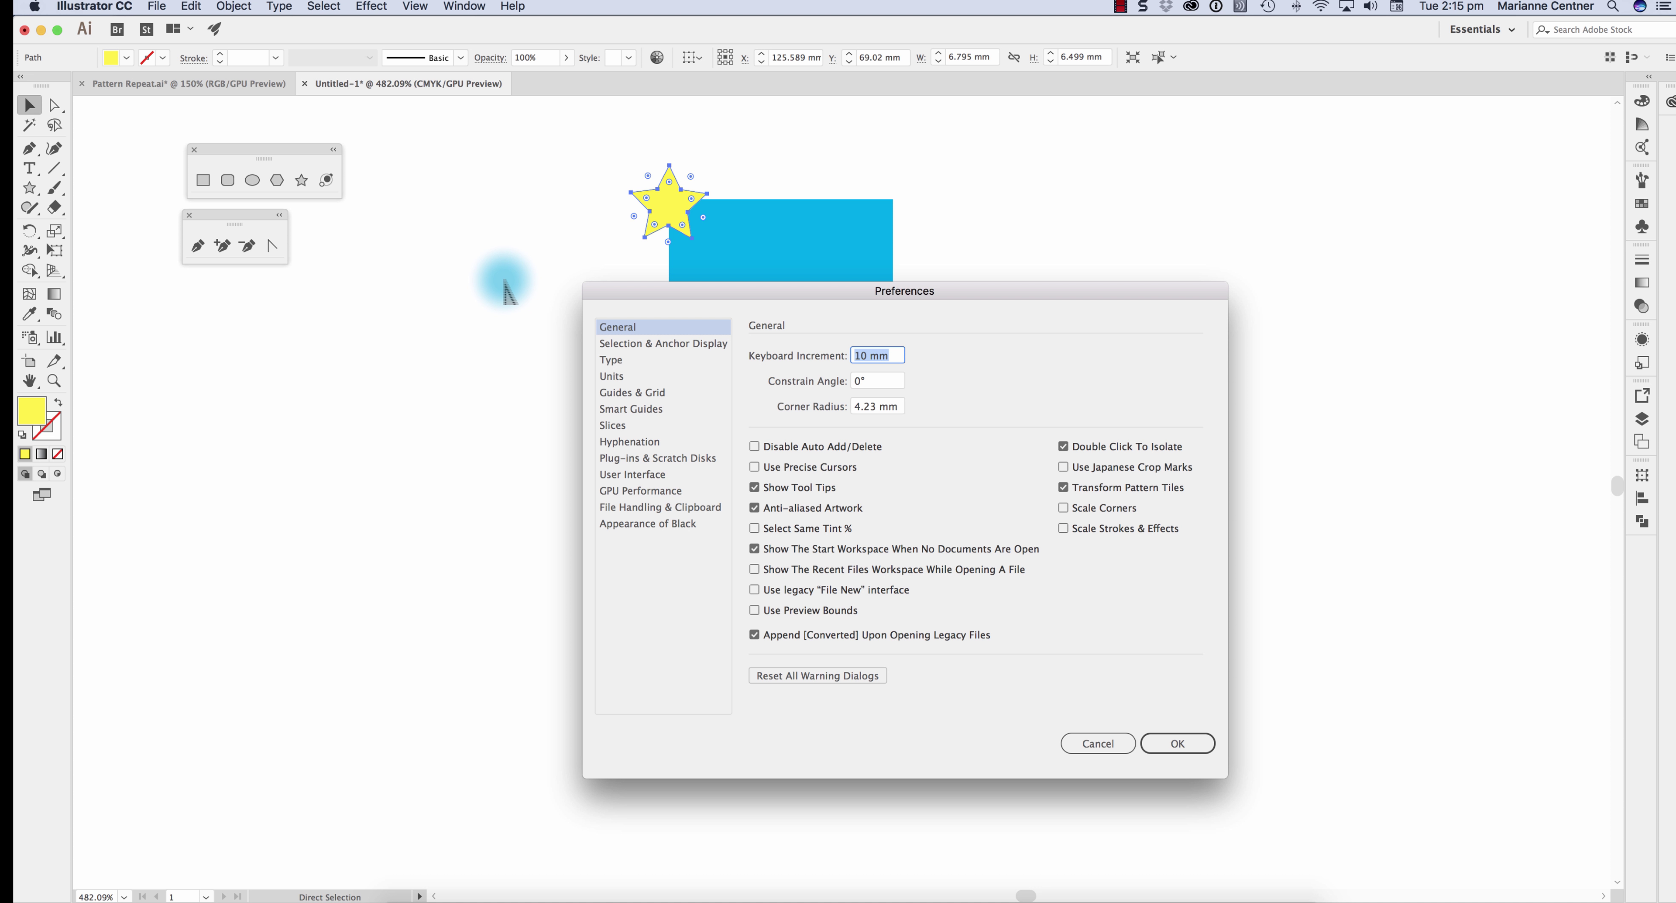
type("2")
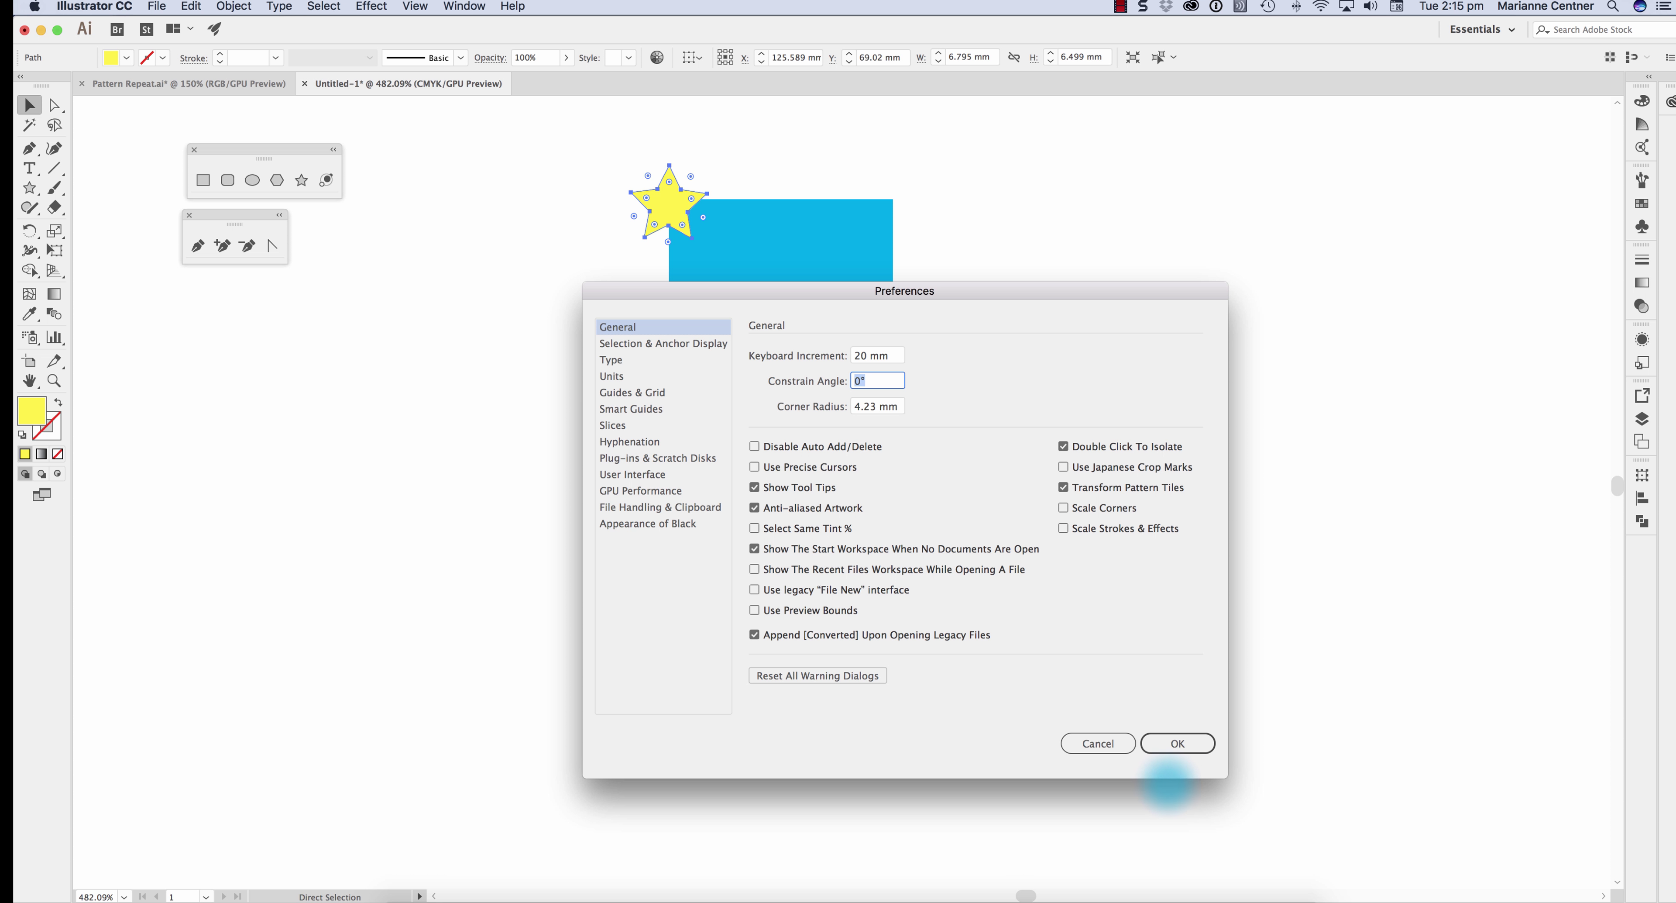
left_click(1178, 743)
- Duplicate the star 20 mm right, down and left onto the other three corners
left_click_drag(658, 211, 681, 215)
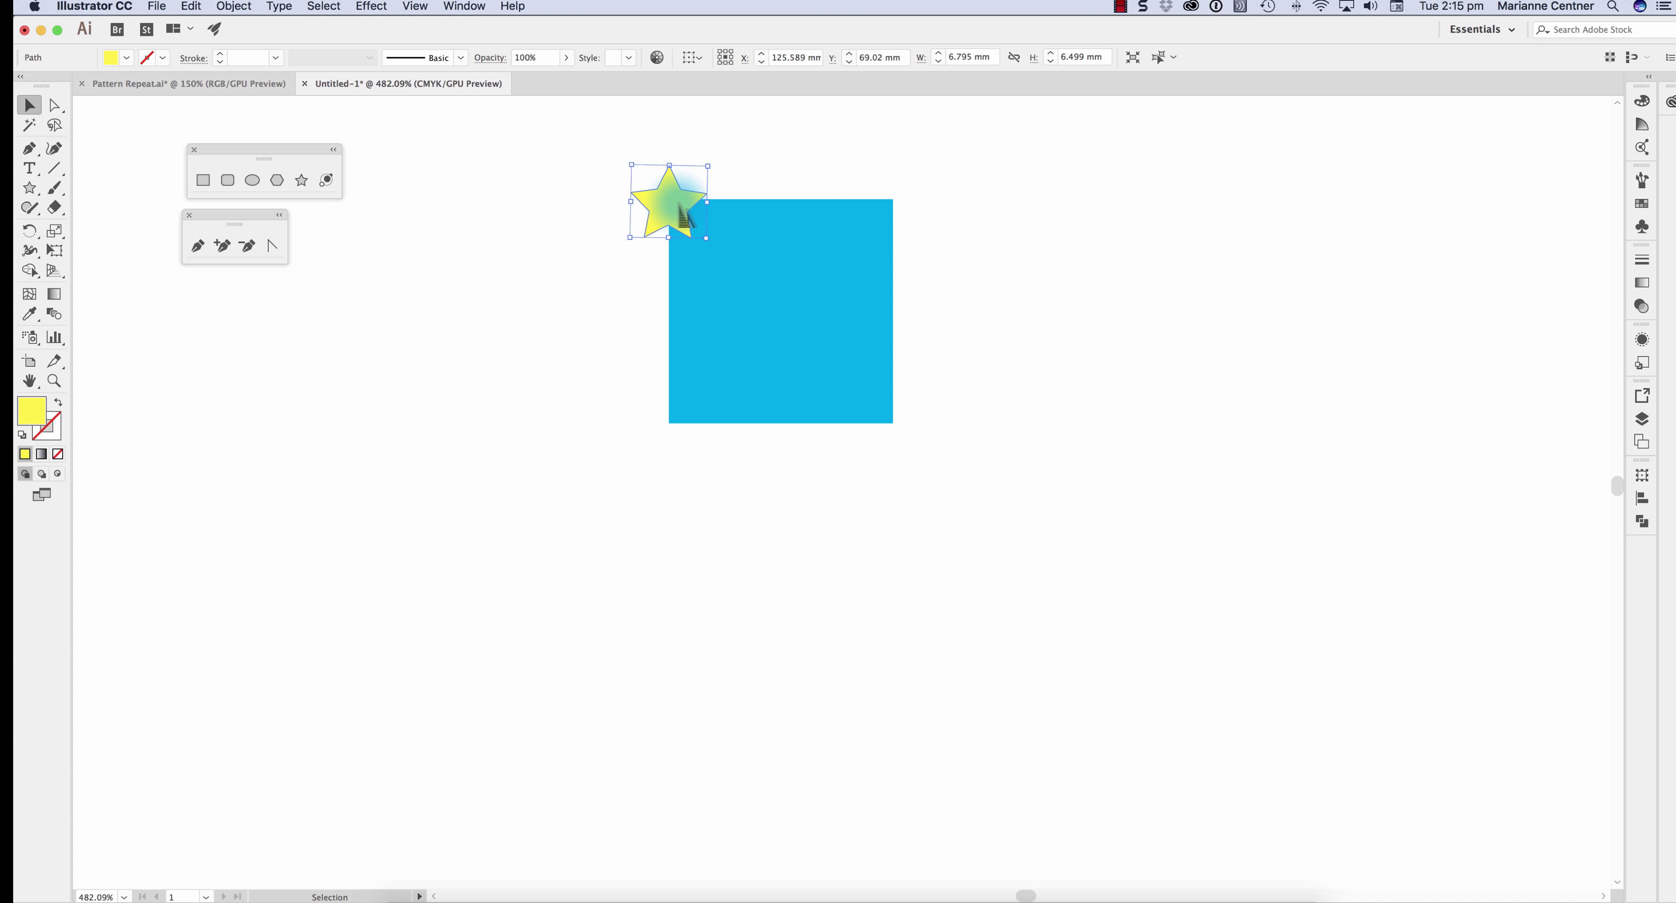
key("alt+shift+Right")
key("alt+shift+Down")
key("alt+shift+Left")
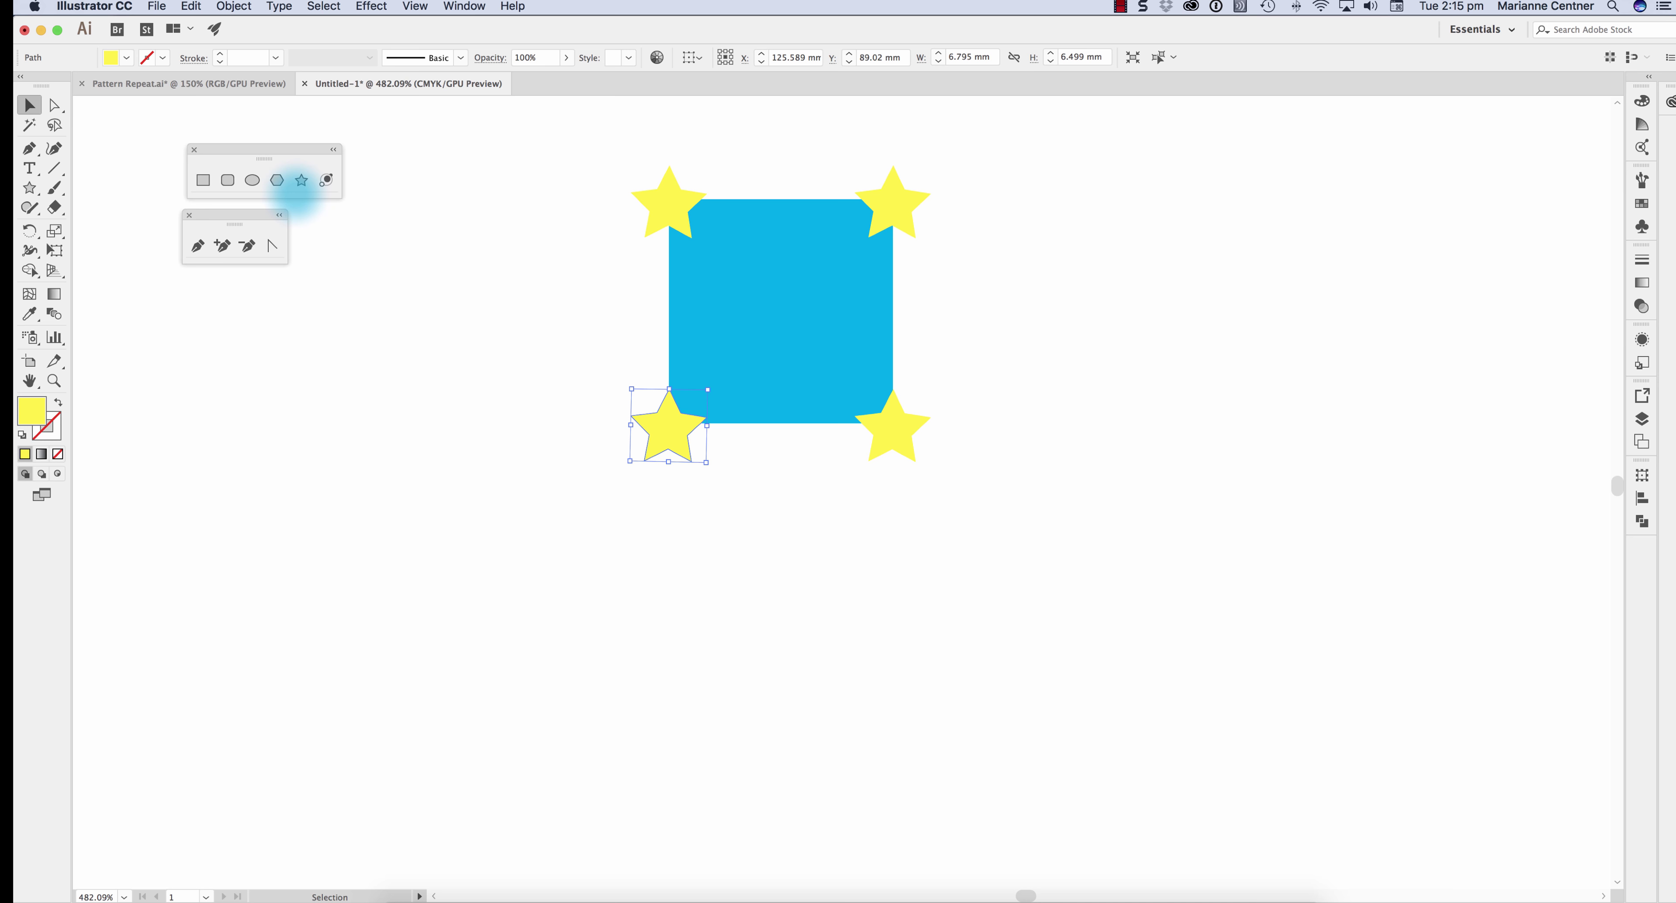
left_click(252, 180)
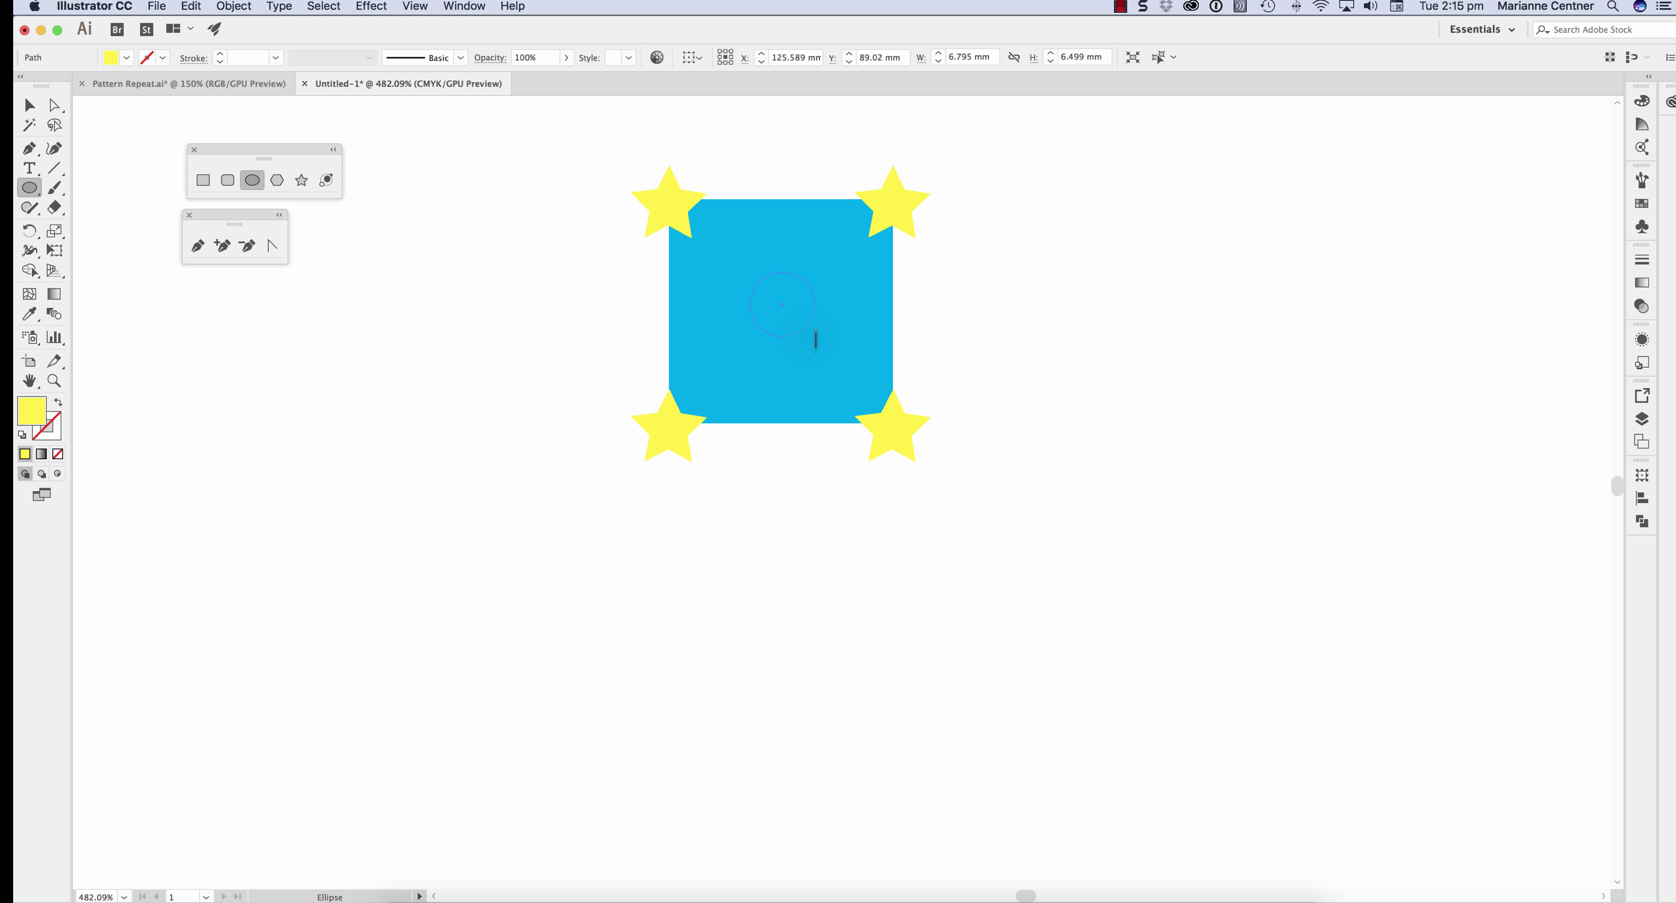
- Draw a magenta circle about 6.3 mm across and centre it on the square
left_click_drag(823, 347, 821, 342)
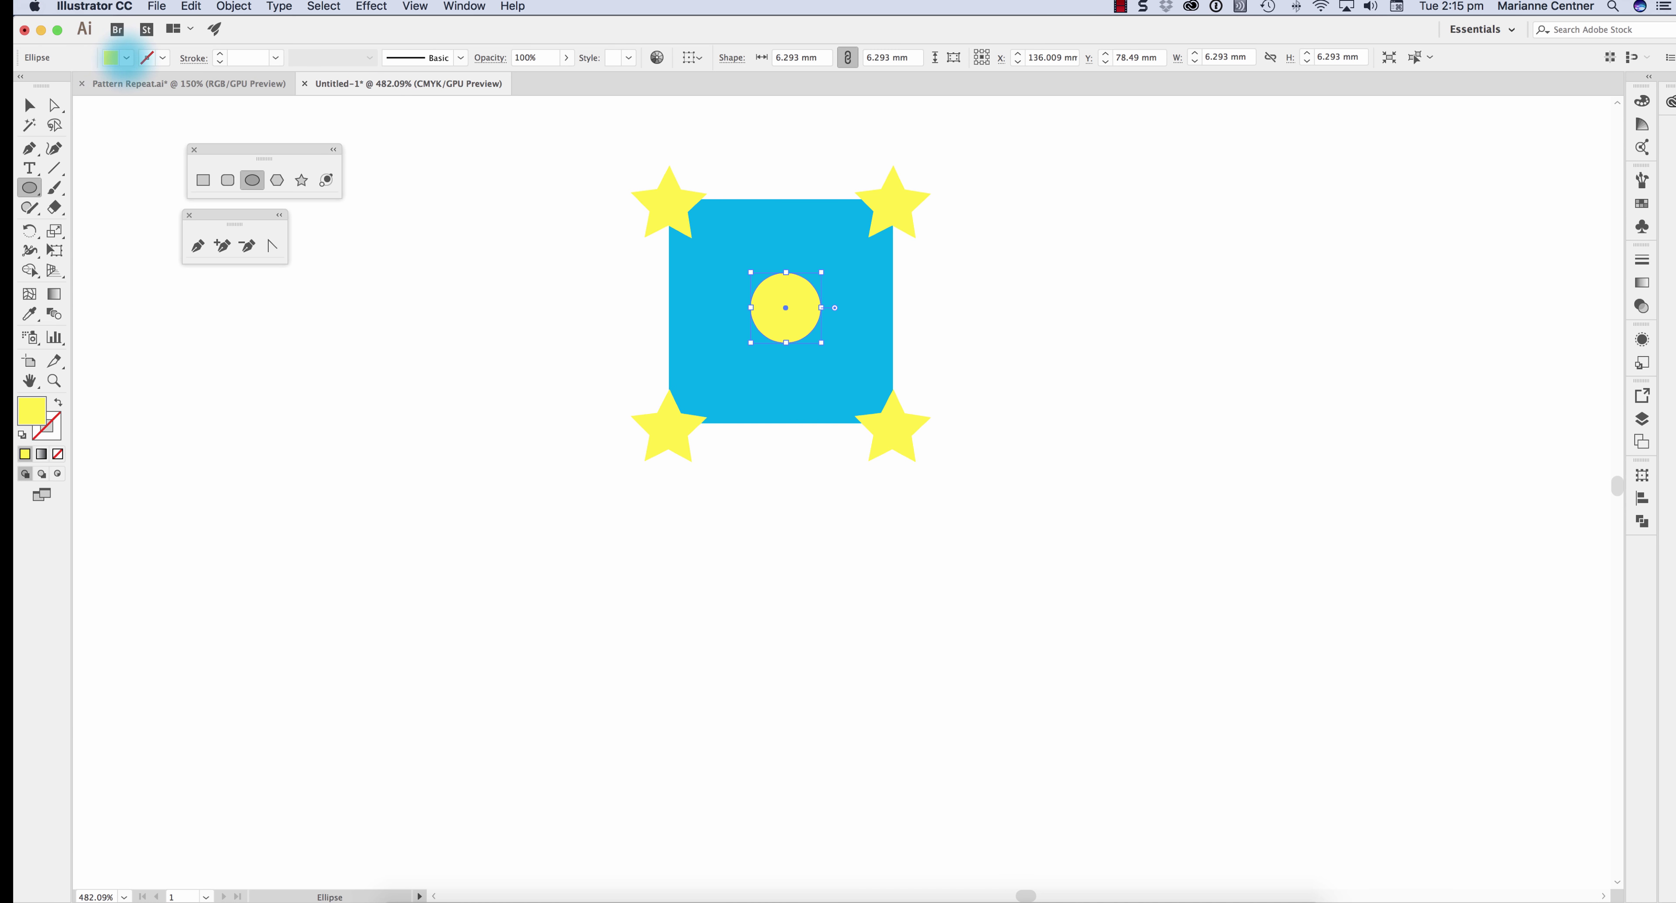
left_click(125, 57)
left_click(126, 85)
key("Escape")
left_click(28, 105)
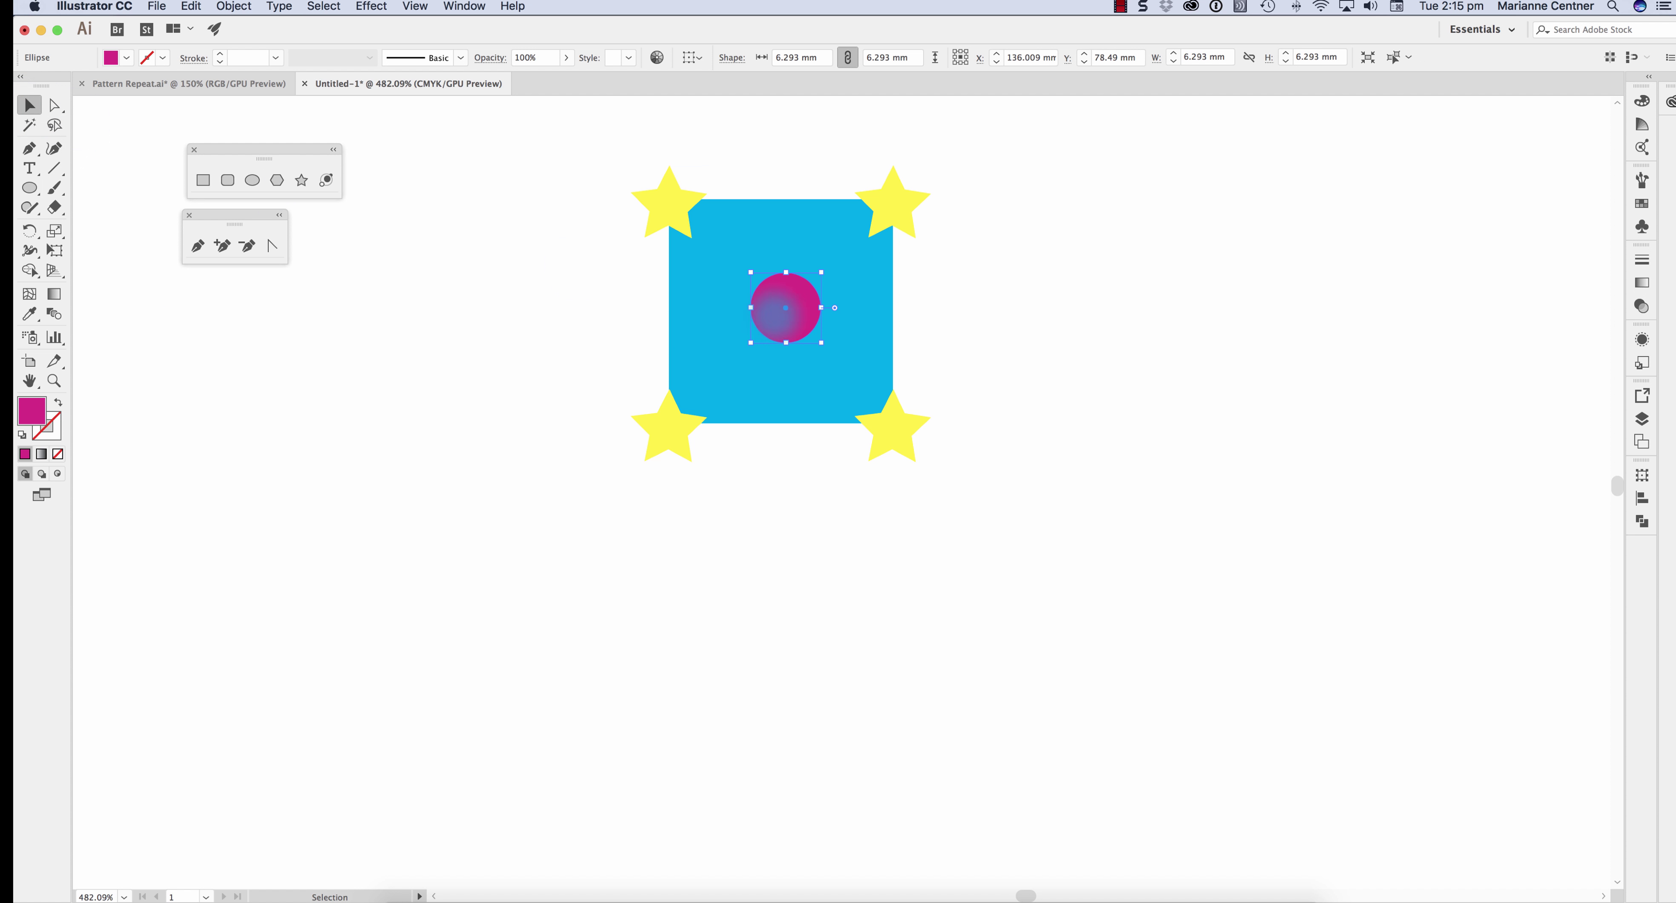
left_click_drag(785, 311, 780, 310)
left_click(550, 311)
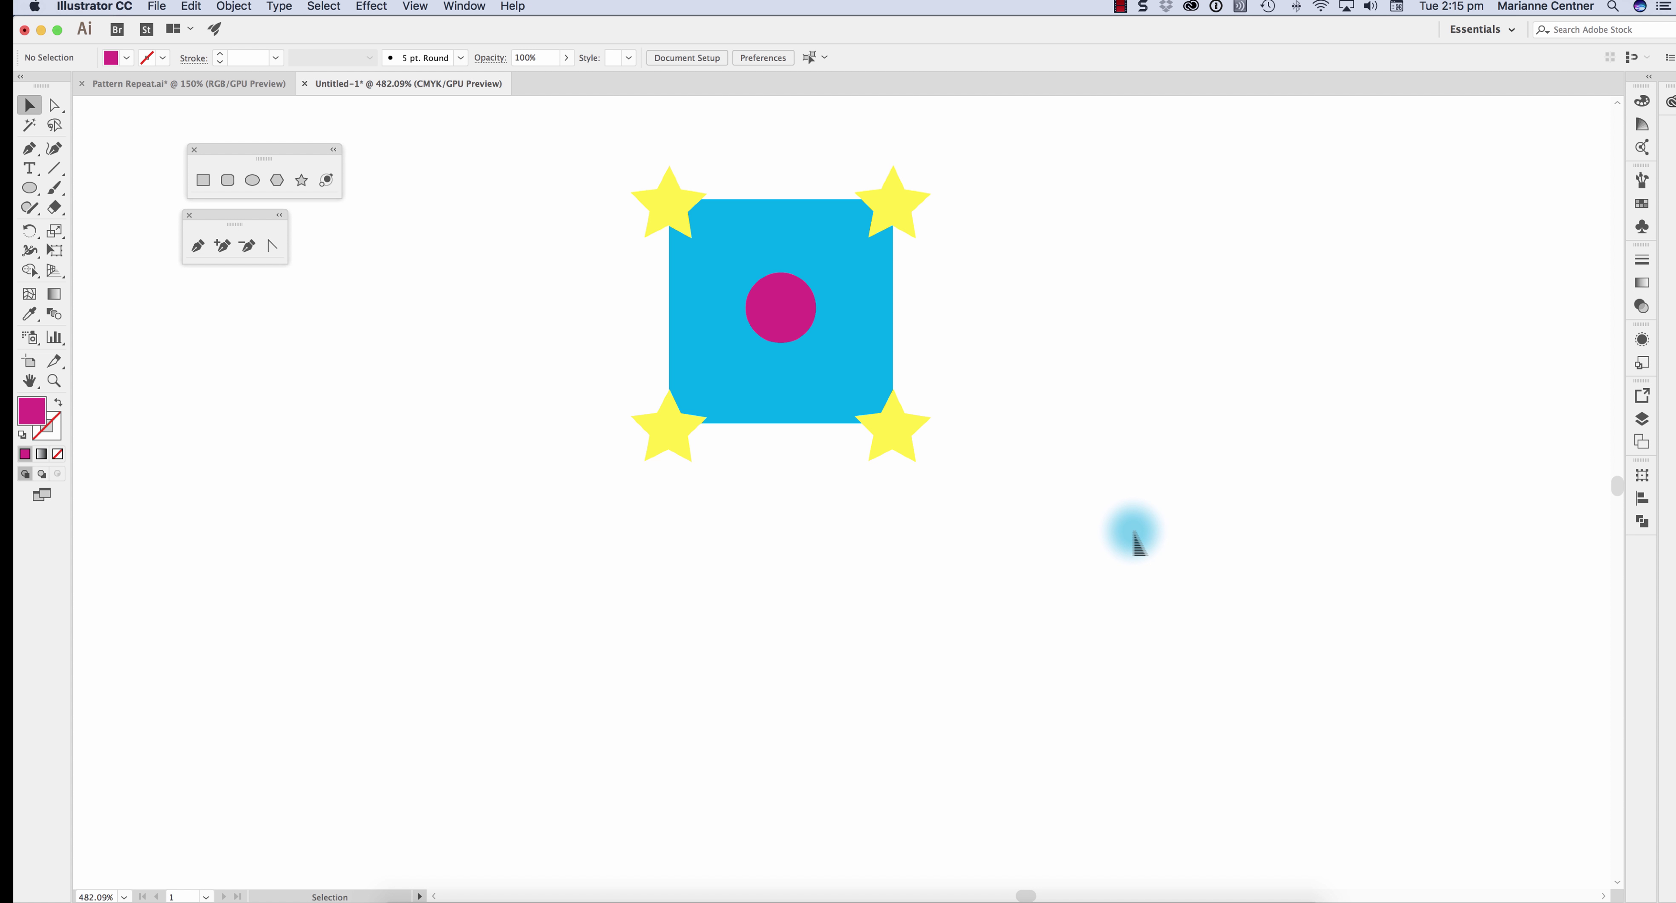
- Copy the cyan square and Paste in Back to place a copy behind it
left_click(869, 335)
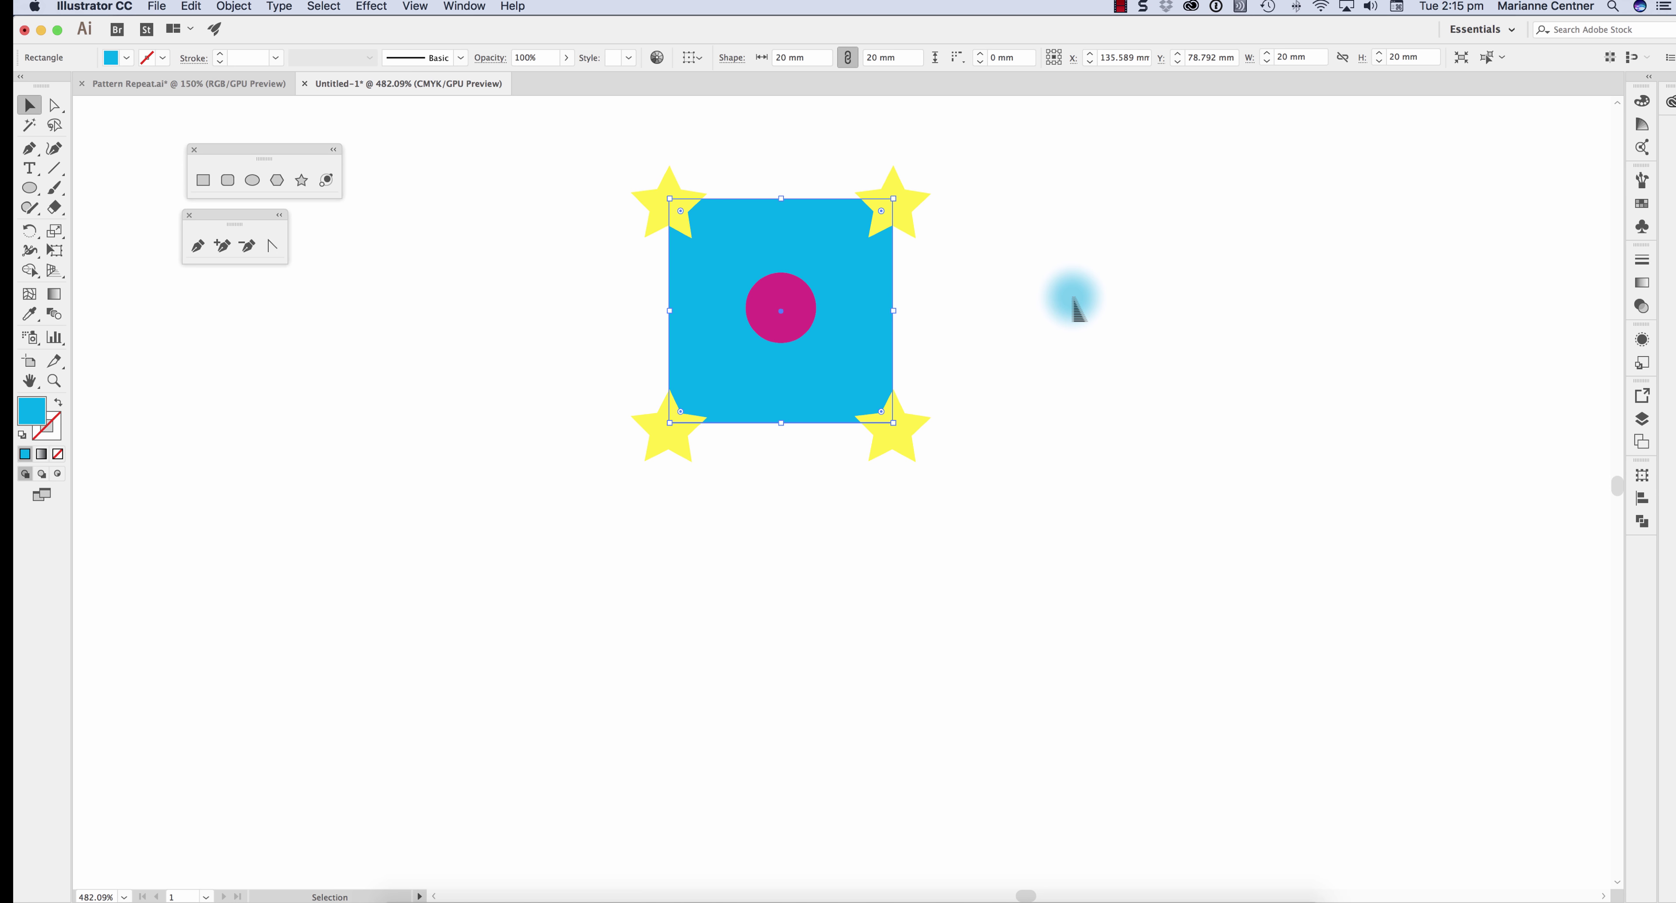
left_click(1096, 443)
left_click(849, 371)
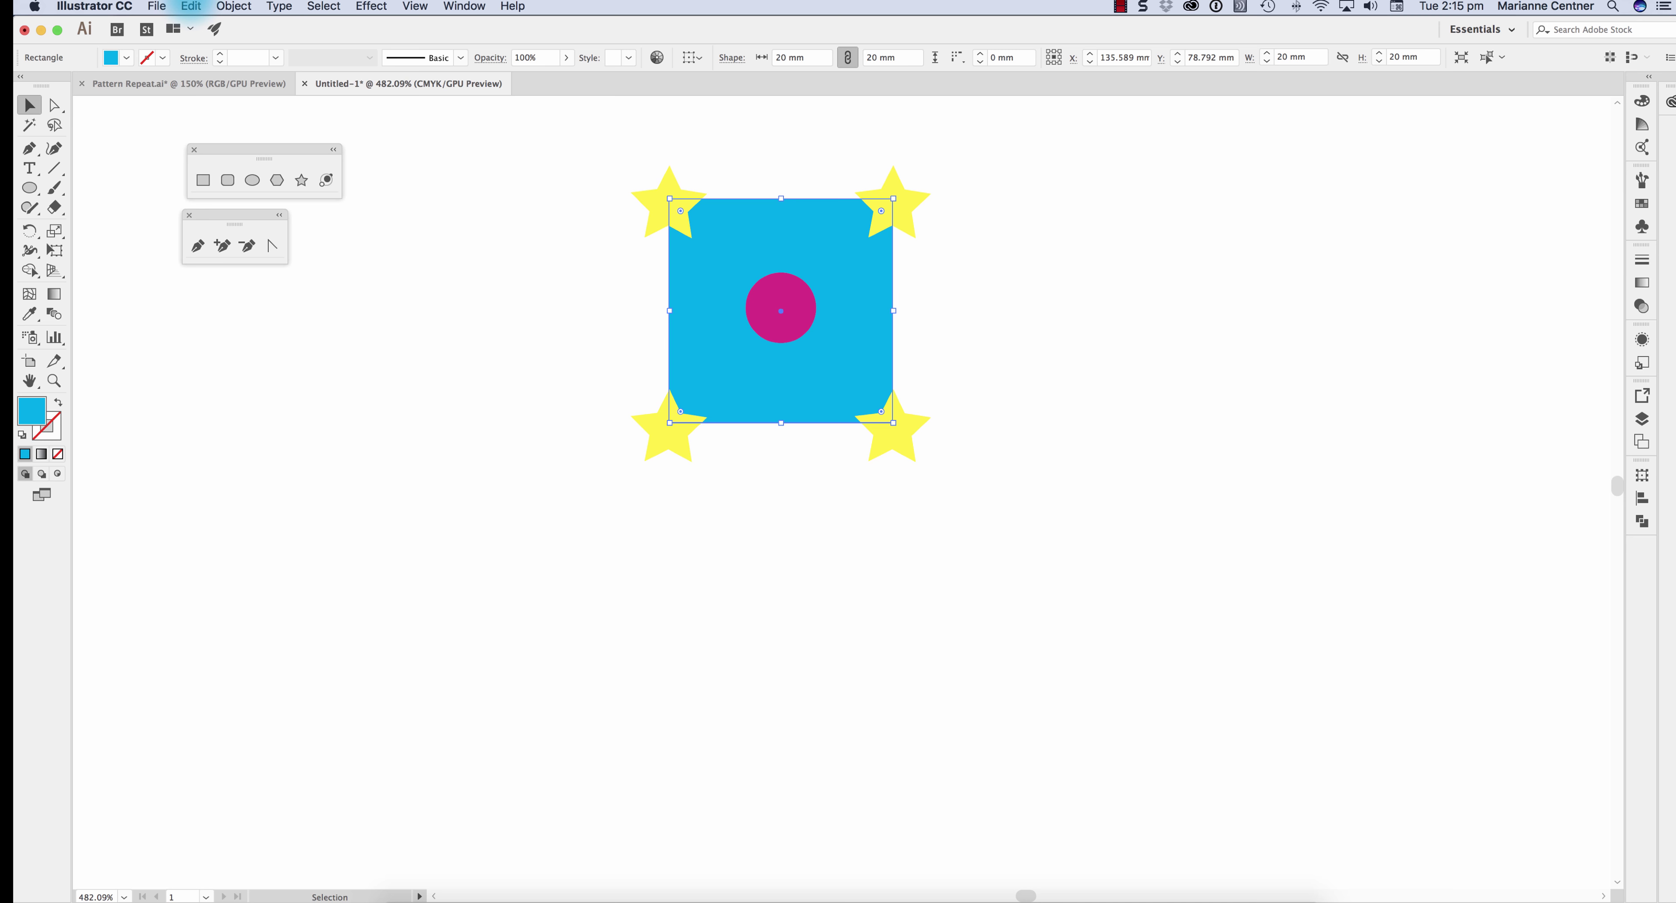
left_click(190, 6)
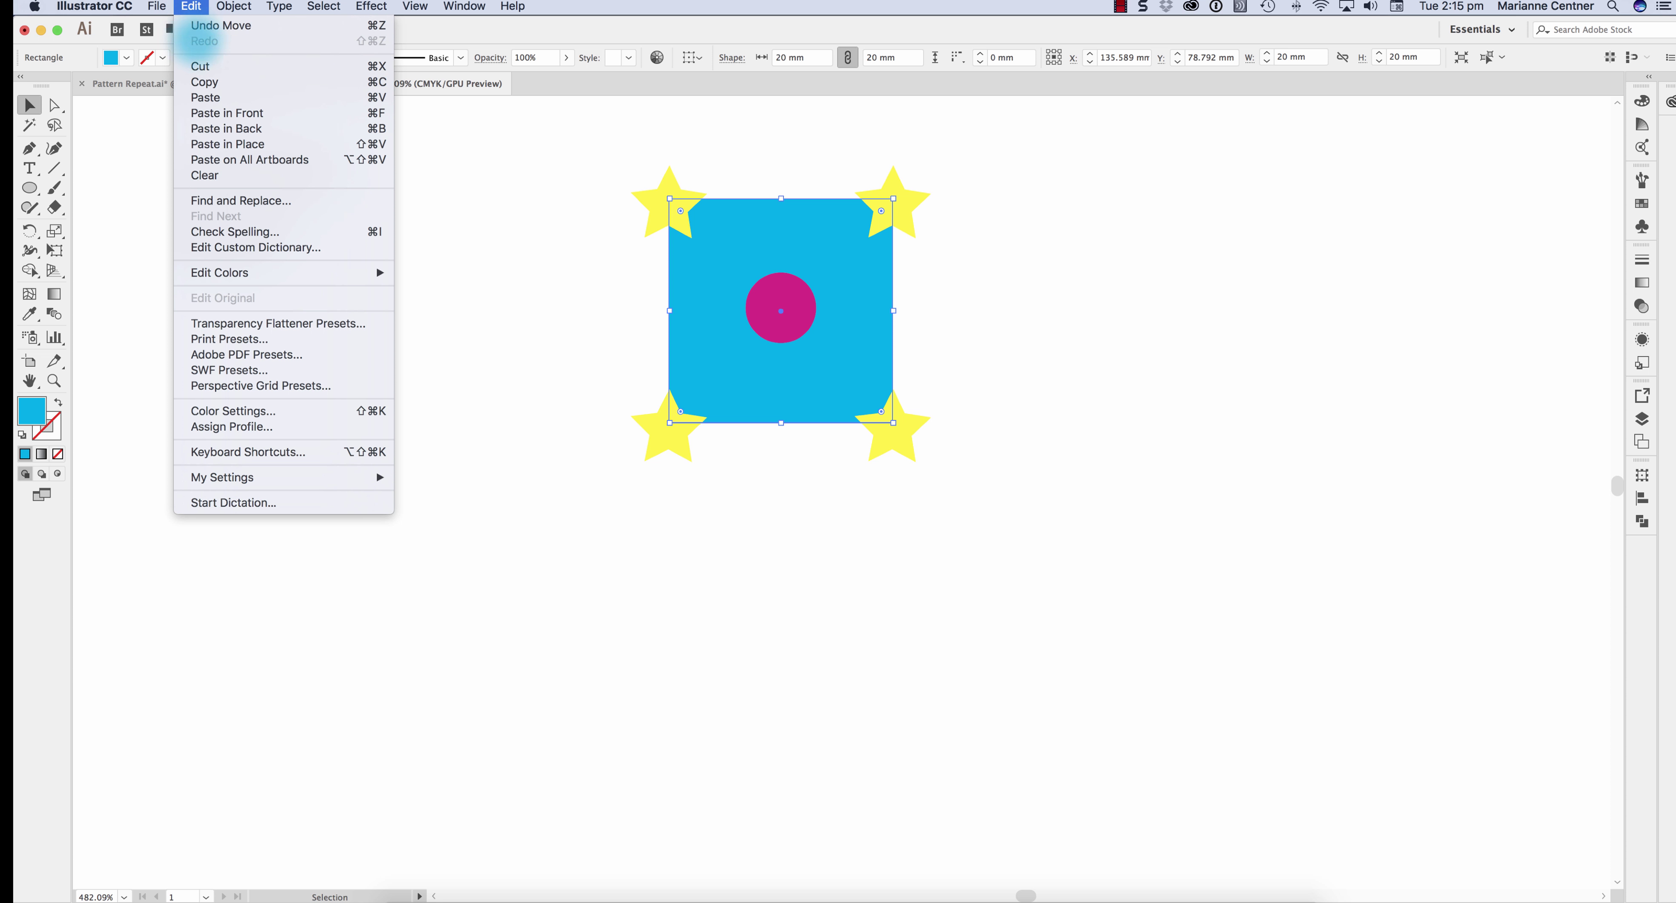
left_click(204, 81)
left_click(191, 6)
left_click(202, 128)
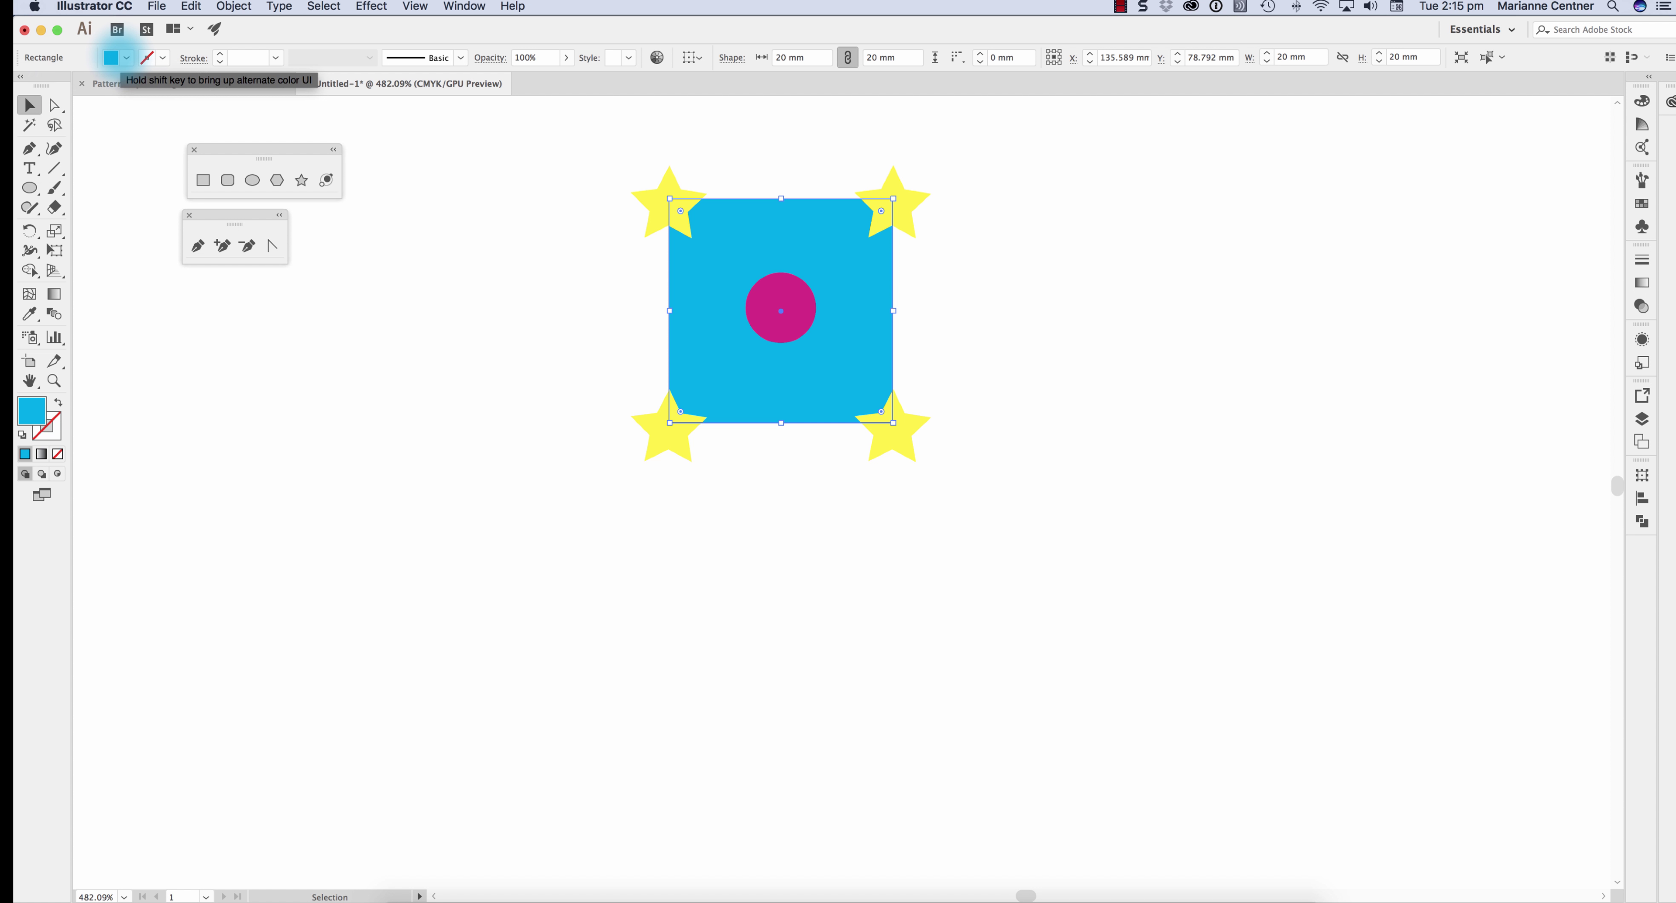
- Set the pasted square's fill to None and nudge it right and back into place
left_click(126, 58)
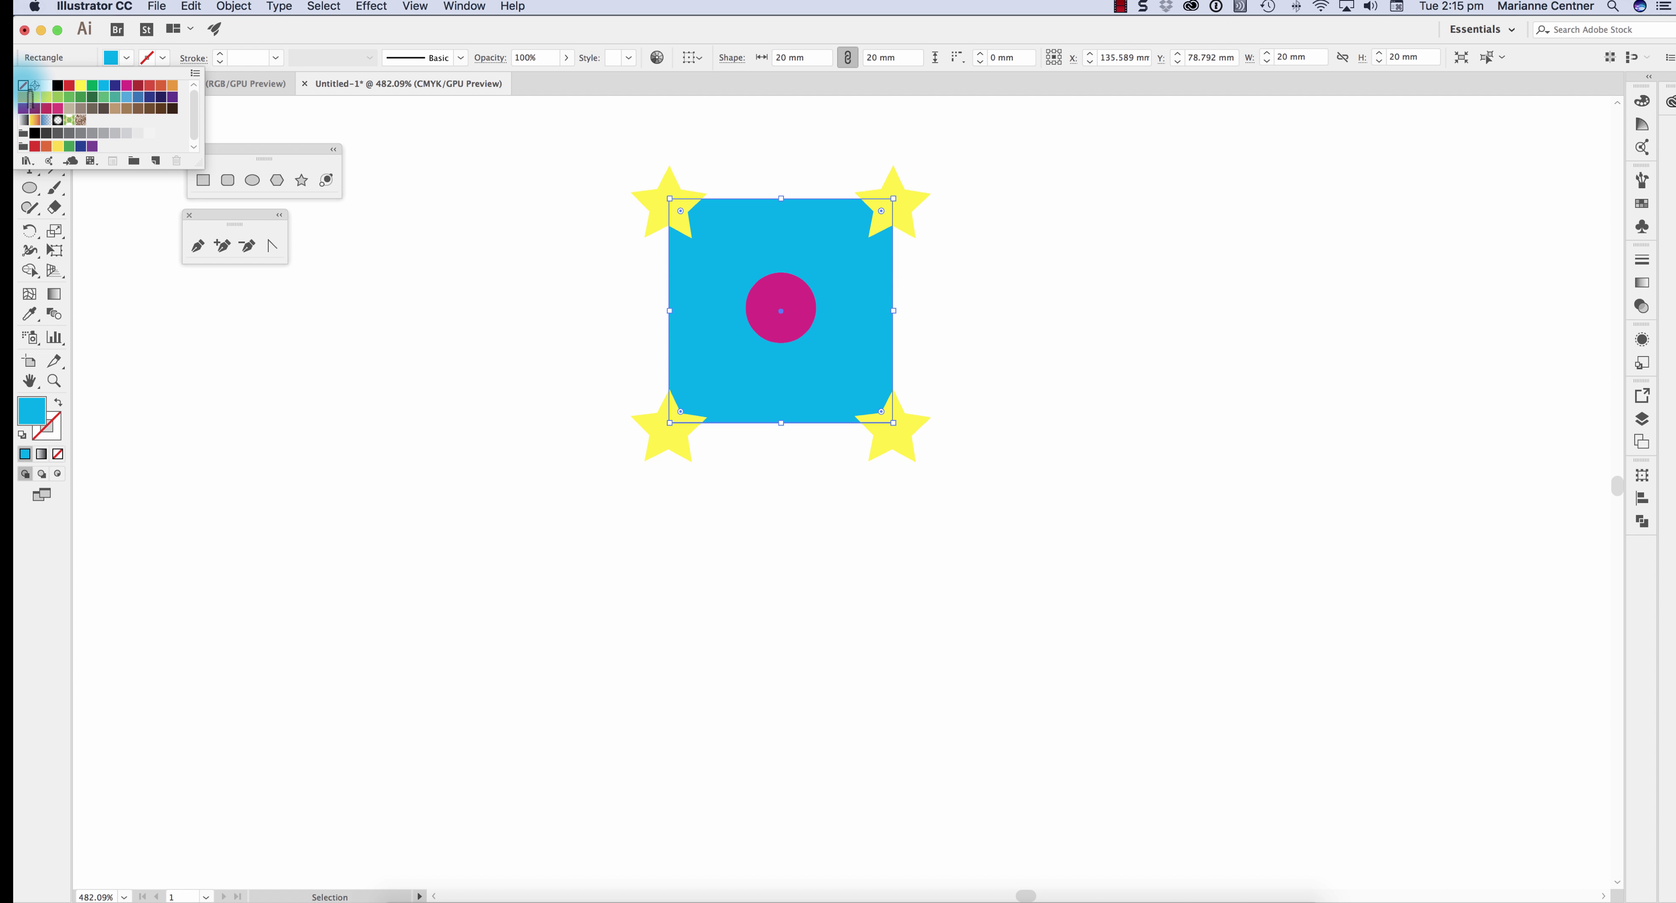
left_click(25, 86)
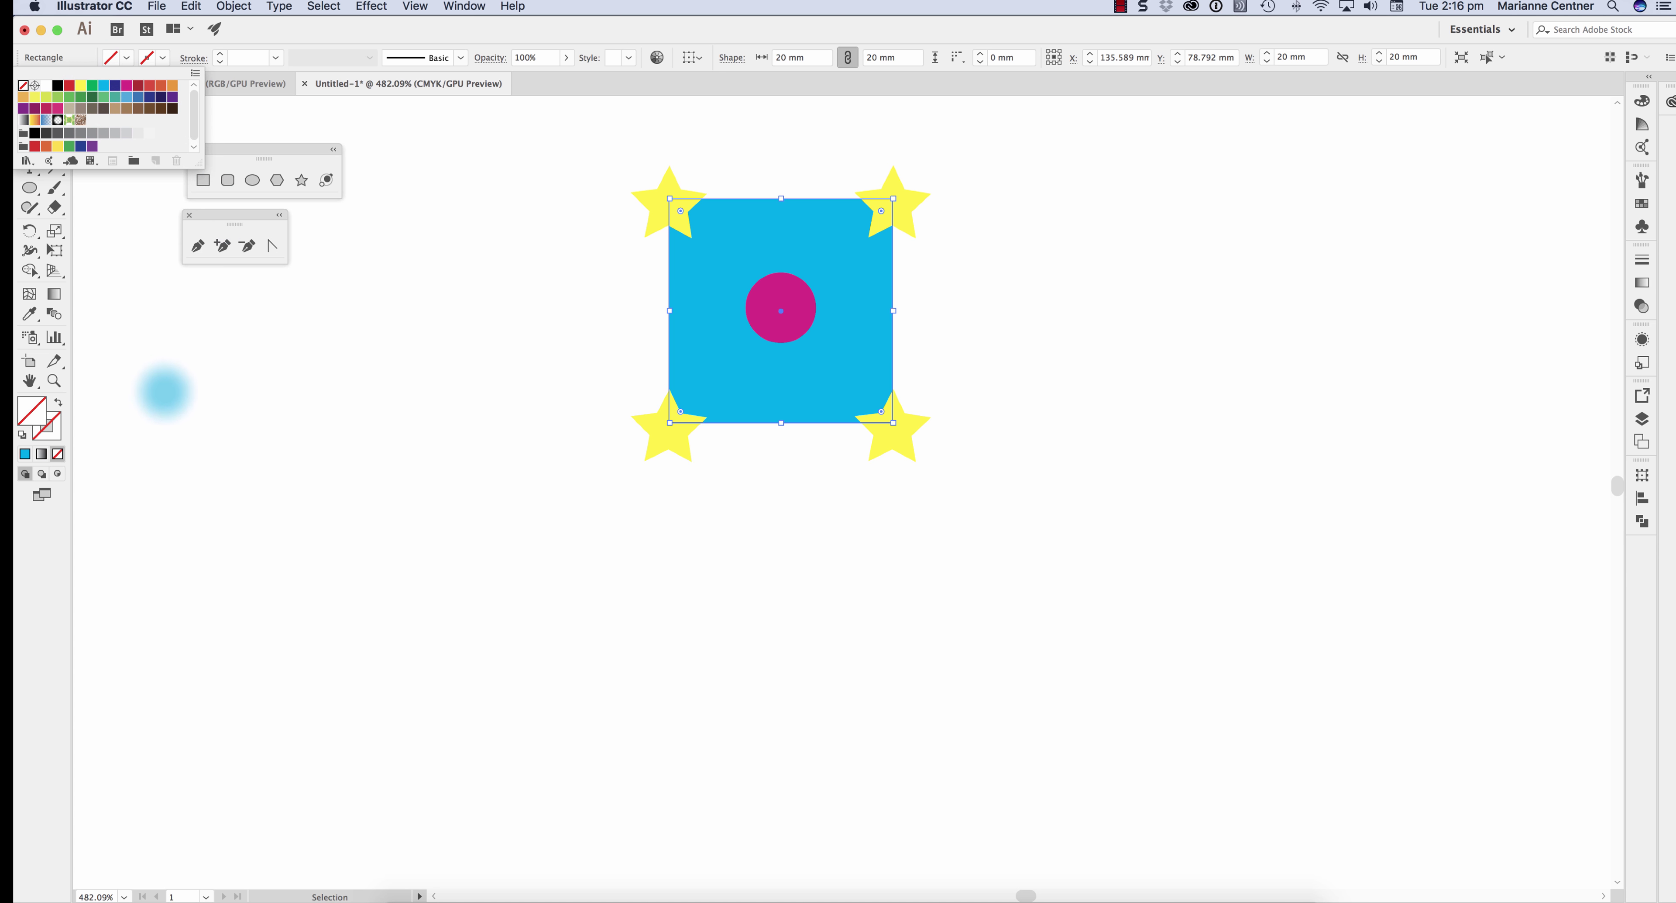
left_click(165, 391)
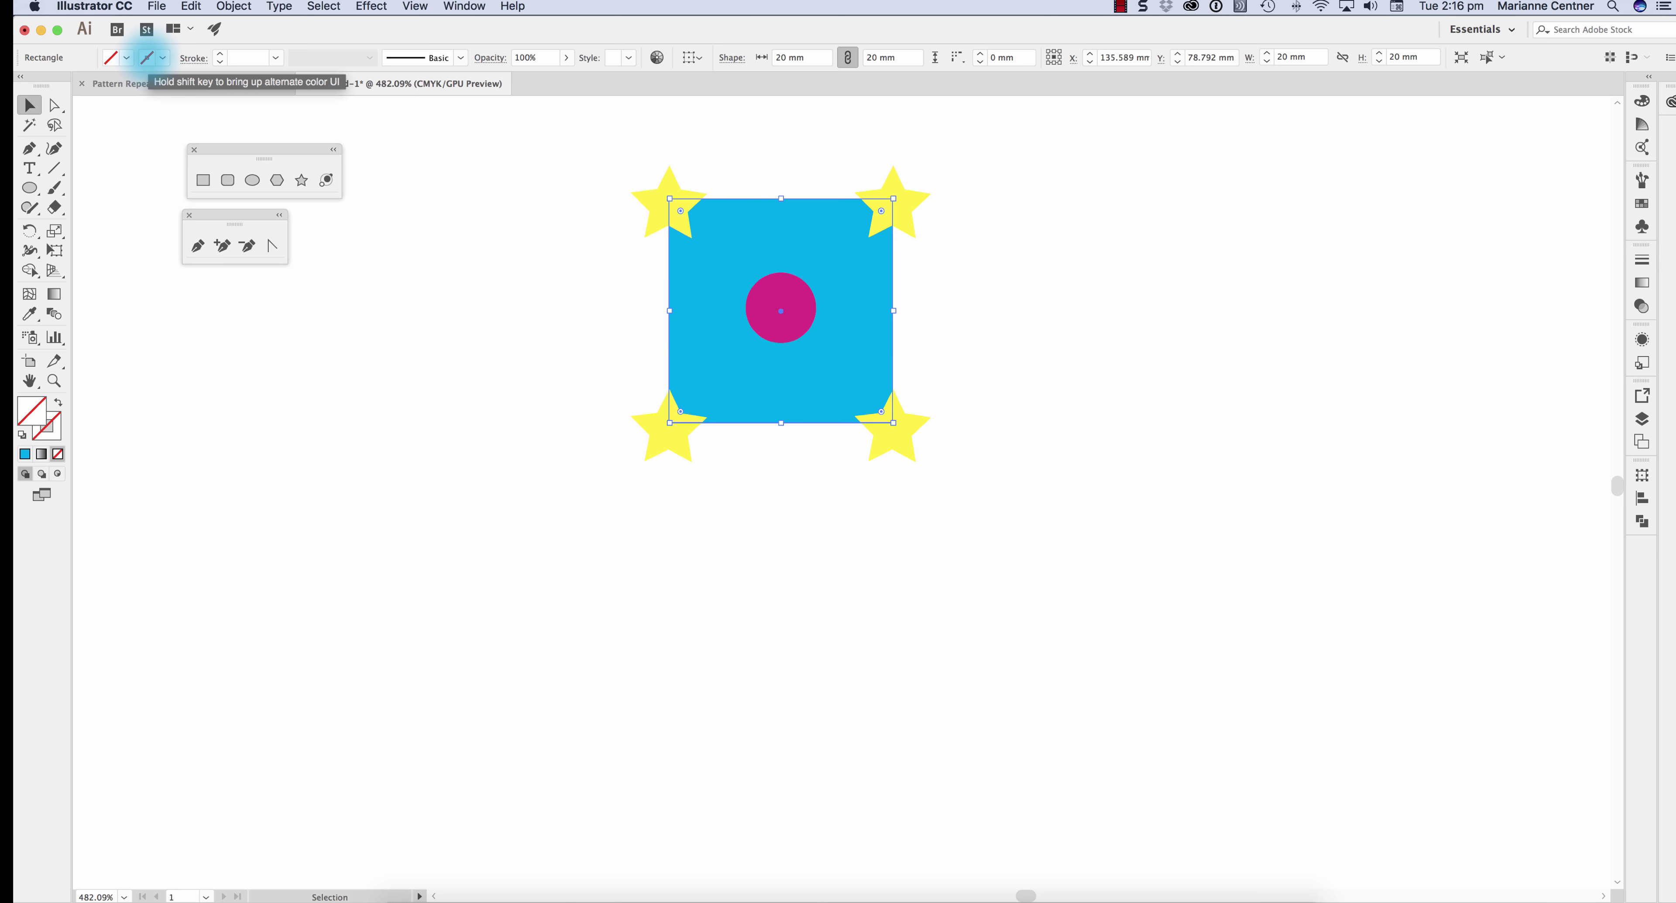
key("Right")
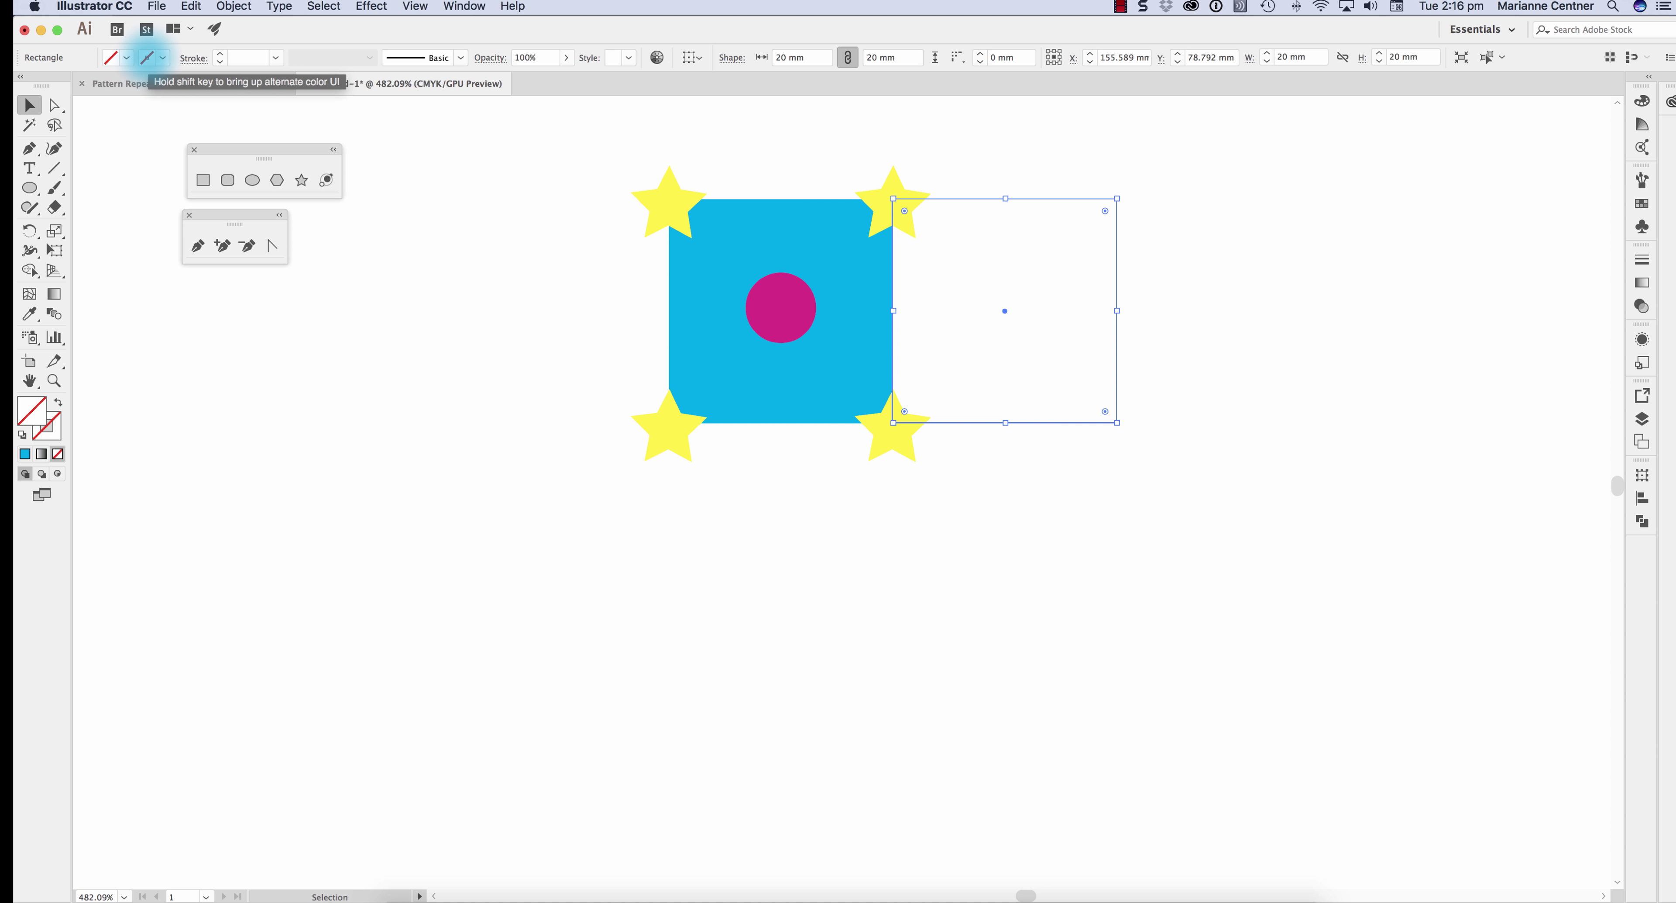
key("Left")
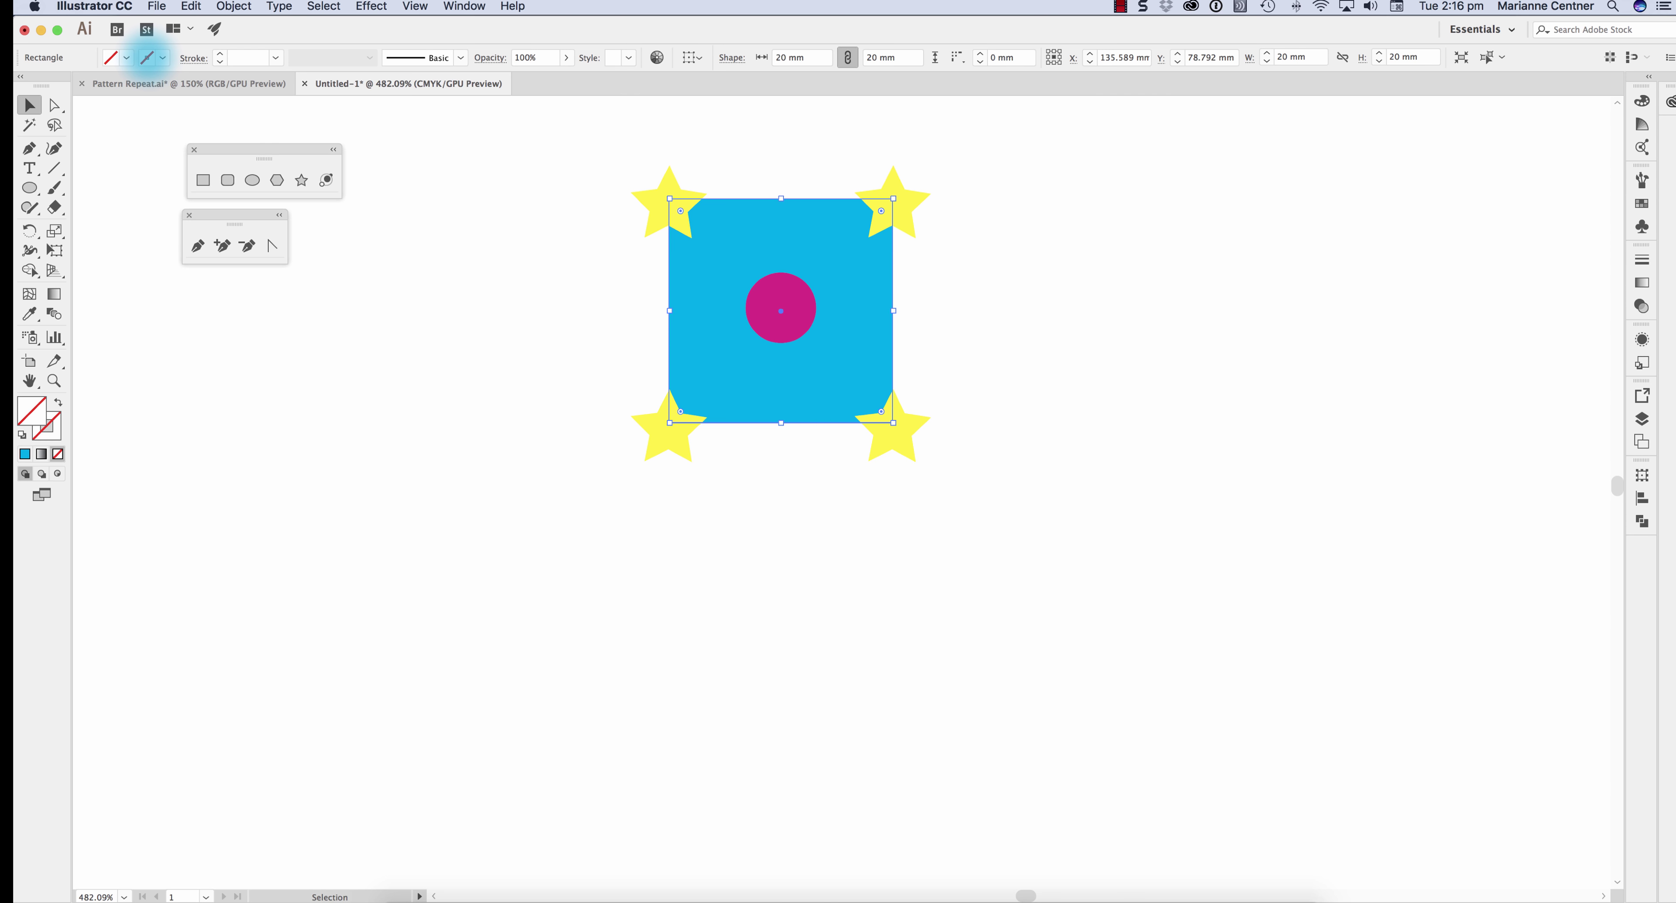
- Drag the whole tile artwork into the Swatches panel as a pattern swatch
left_click(509, 235)
left_click_drag(509, 235, 1020, 504)
left_click(1642, 203)
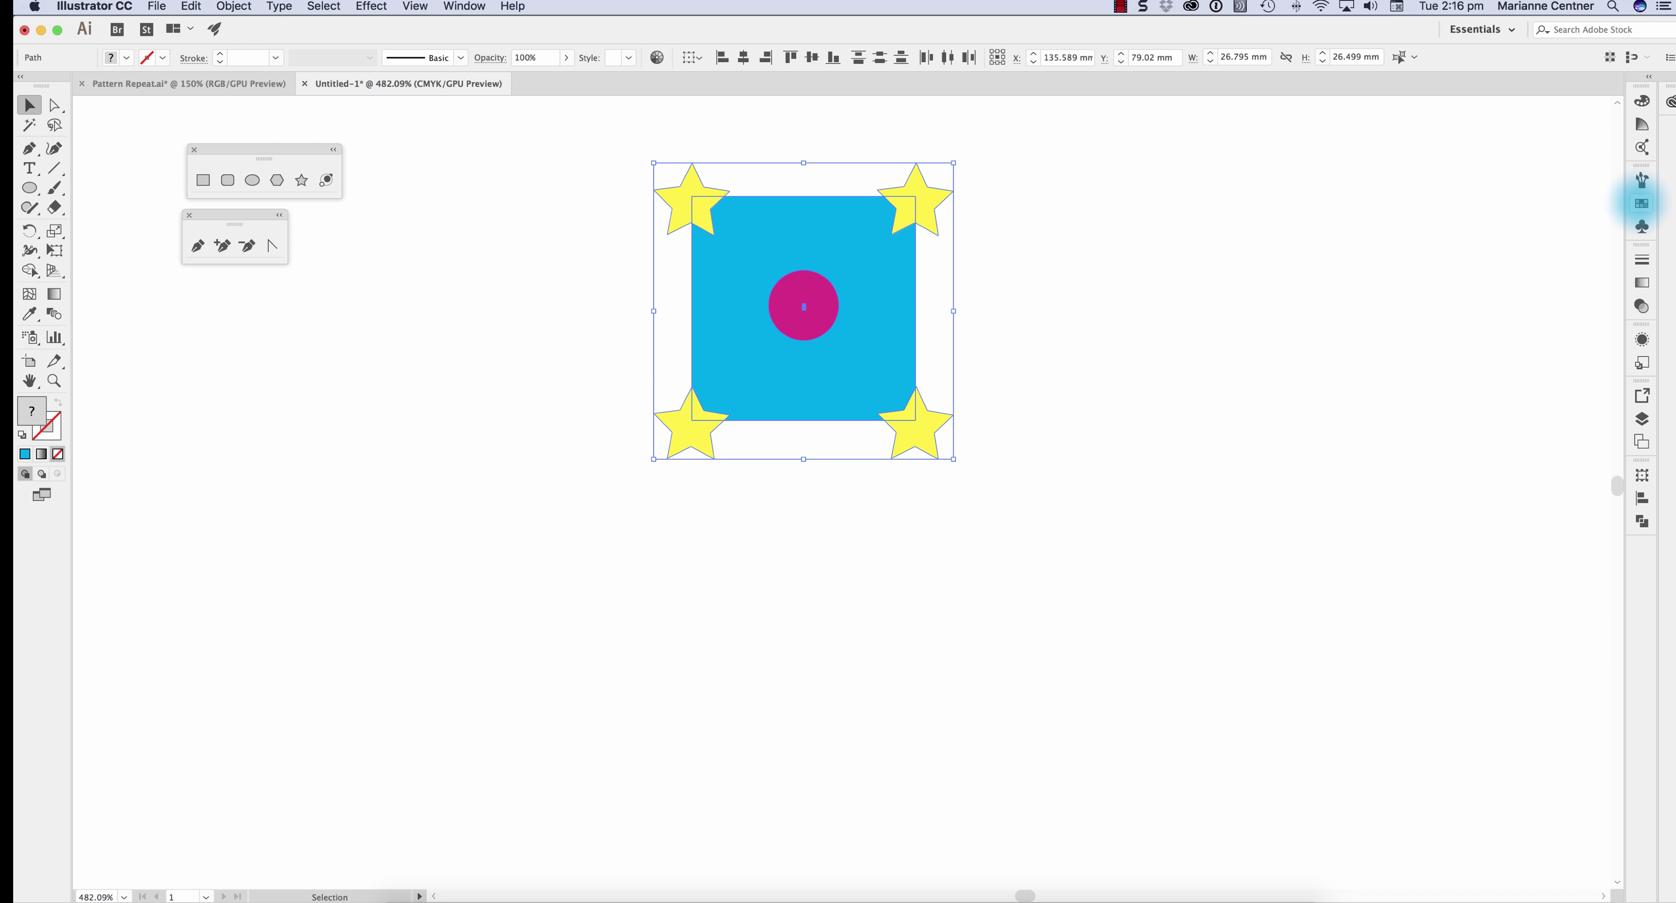
left_click_drag(797, 300, 1472, 258)
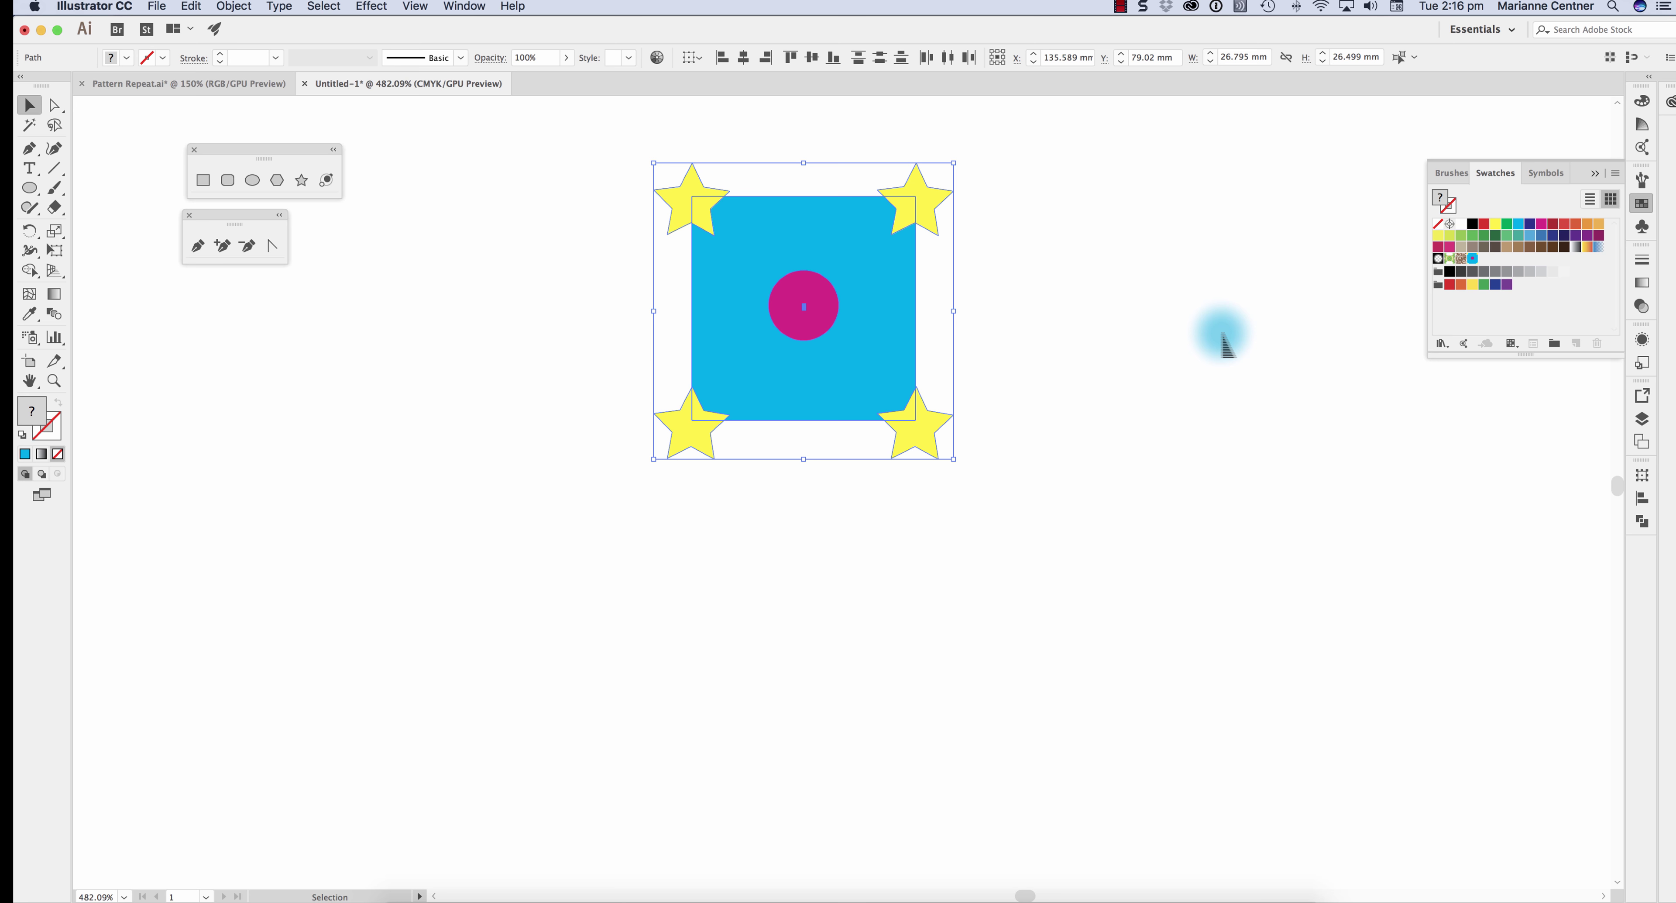
left_click(1203, 338)
- Draw a large rectangle right of the tile and fill it with the new pattern
key("m")
scroll(924, 340, "right", 3)
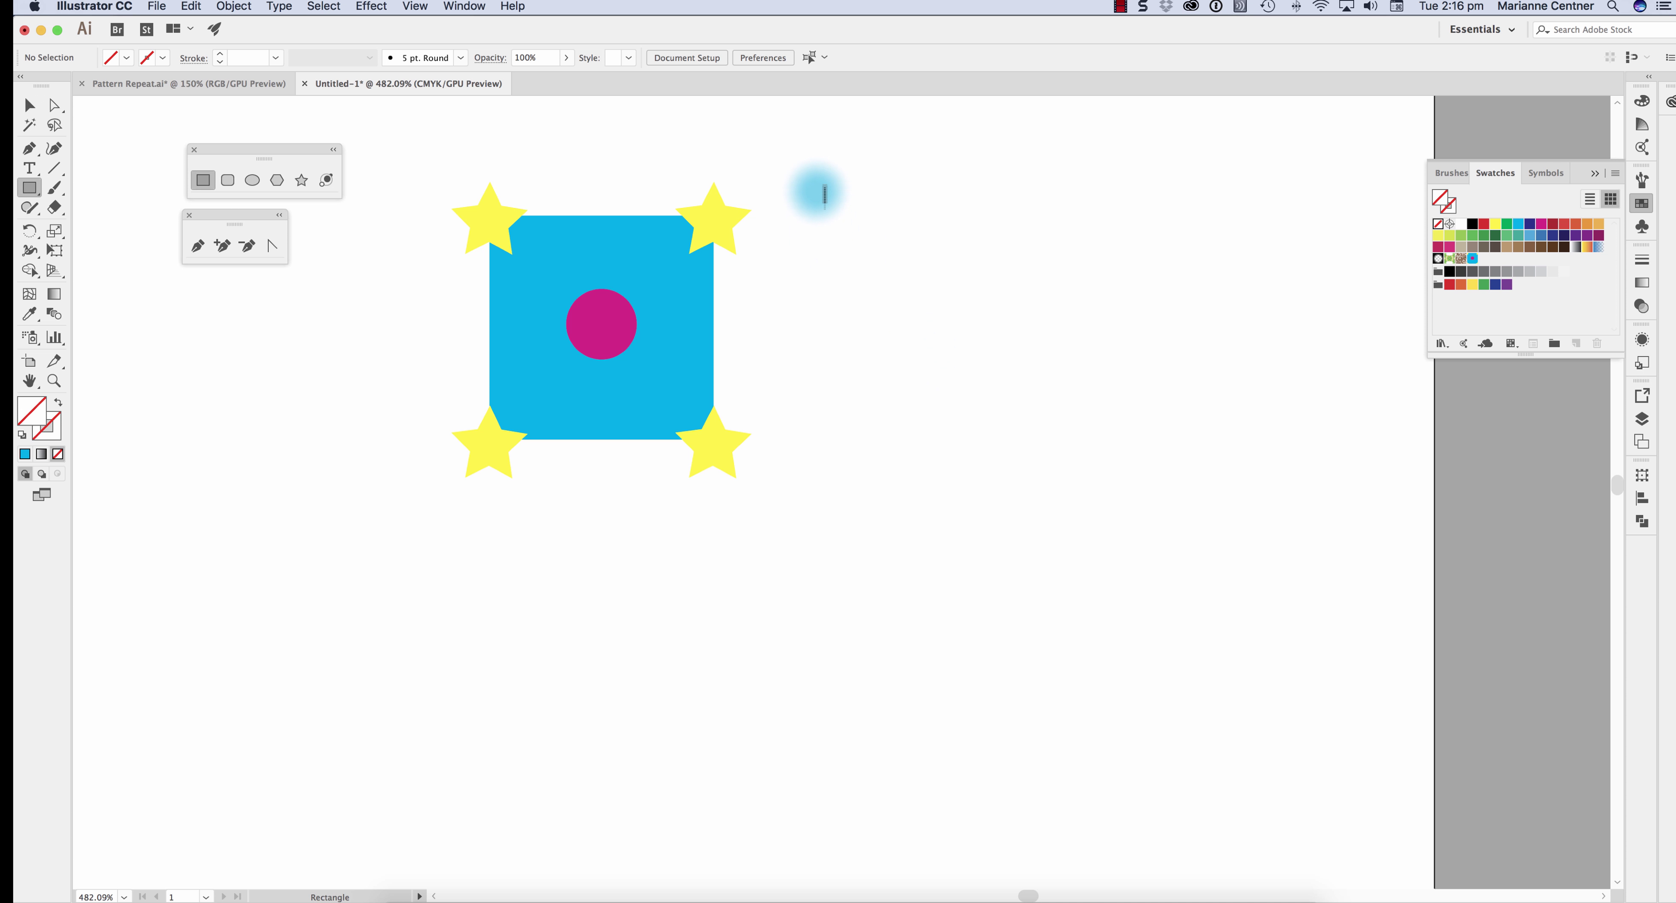
scroll(1295, 715, "down", 2)
left_click_drag(815, 187, 1296, 668)
left_click(1472, 258)
scroll(943, 563, "up", 5)
scroll(943, 563, "right", 1)
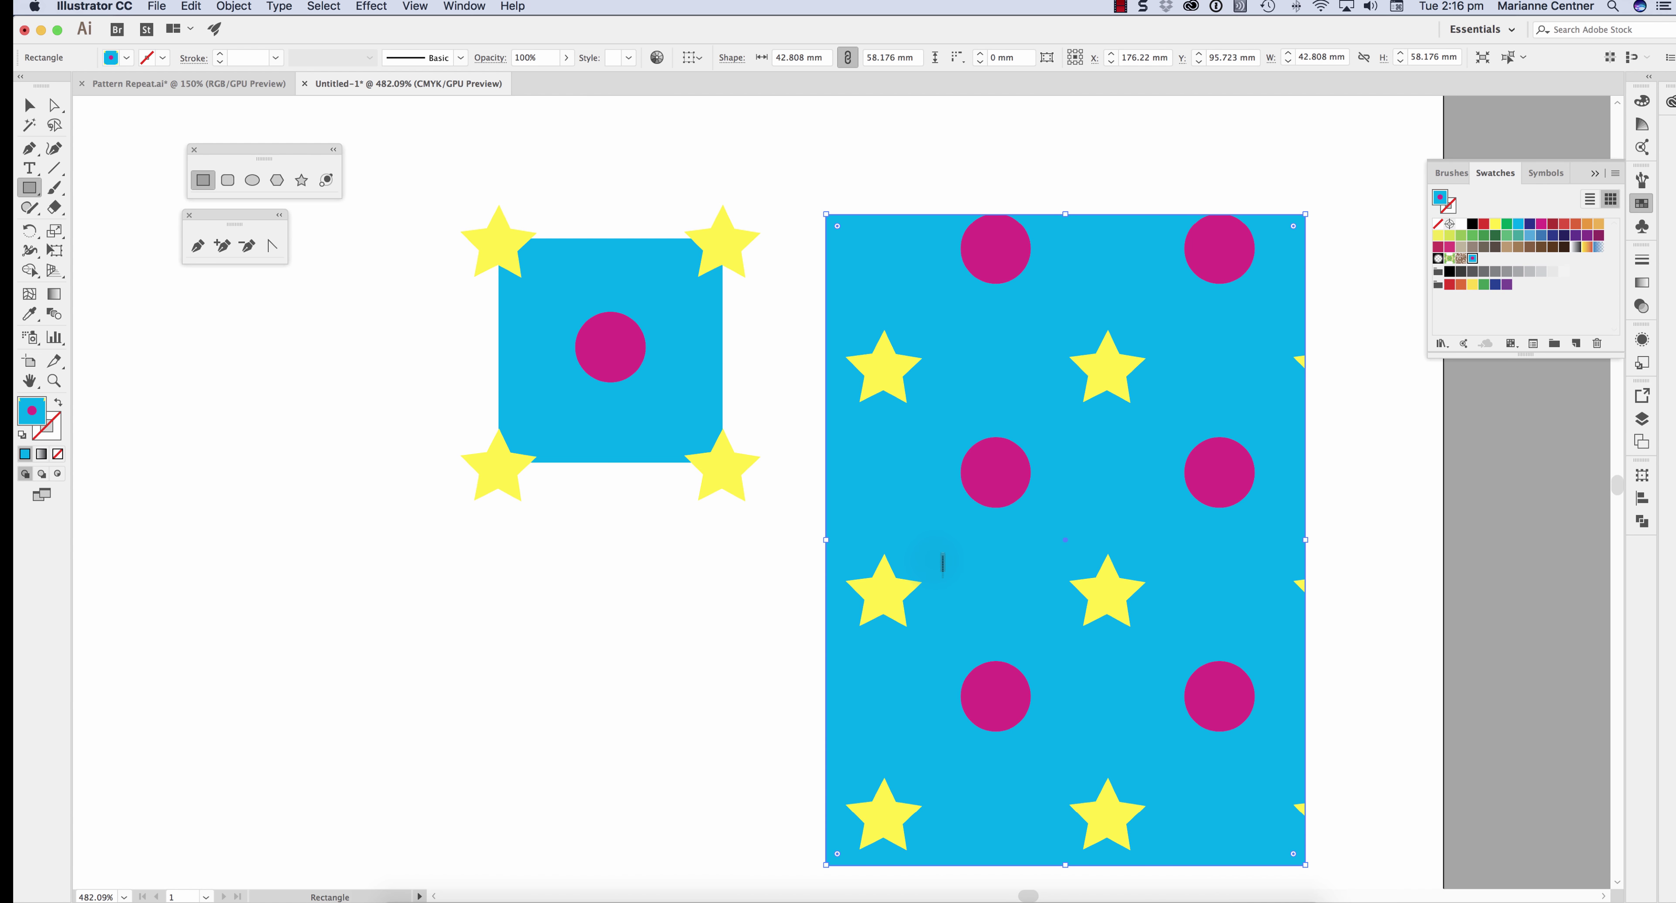
- Select the whole original tile artwork
key("v")
scroll(587, 389, "up", 2)
scroll(644, 390, "down", 3)
scroll(732, 335, "left", 2)
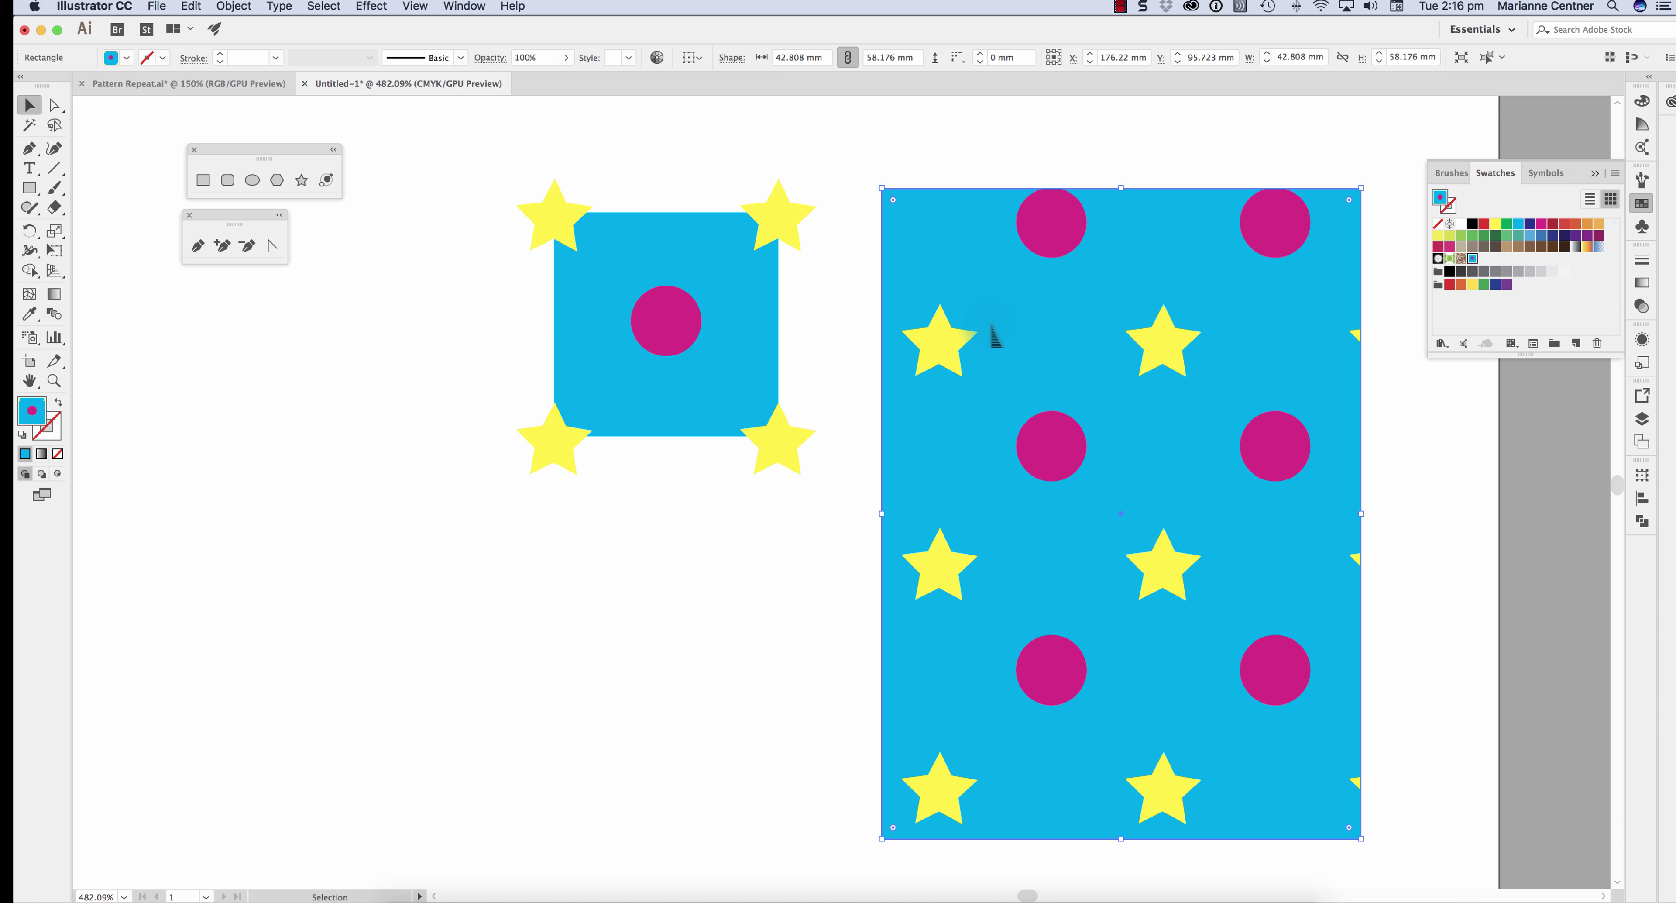
left_click_drag(473, 150, 796, 791)
- Drop a tile copy below and colour its corner stars orange, green, purple and light green
left_click(308, 530)
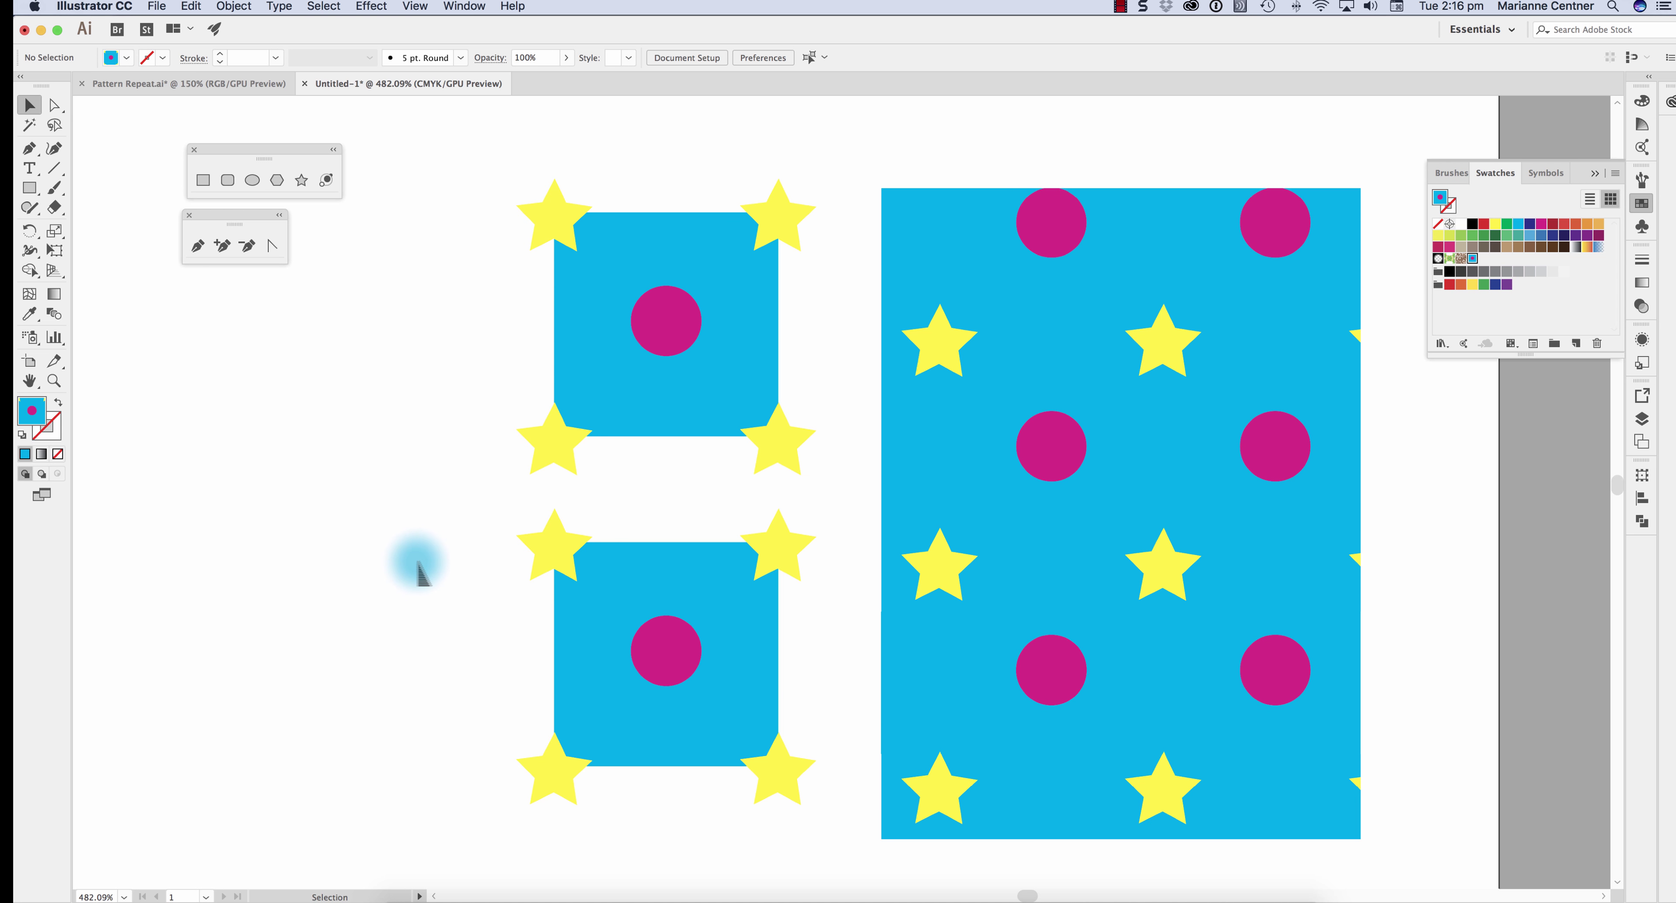
key("a")
left_click(552, 563)
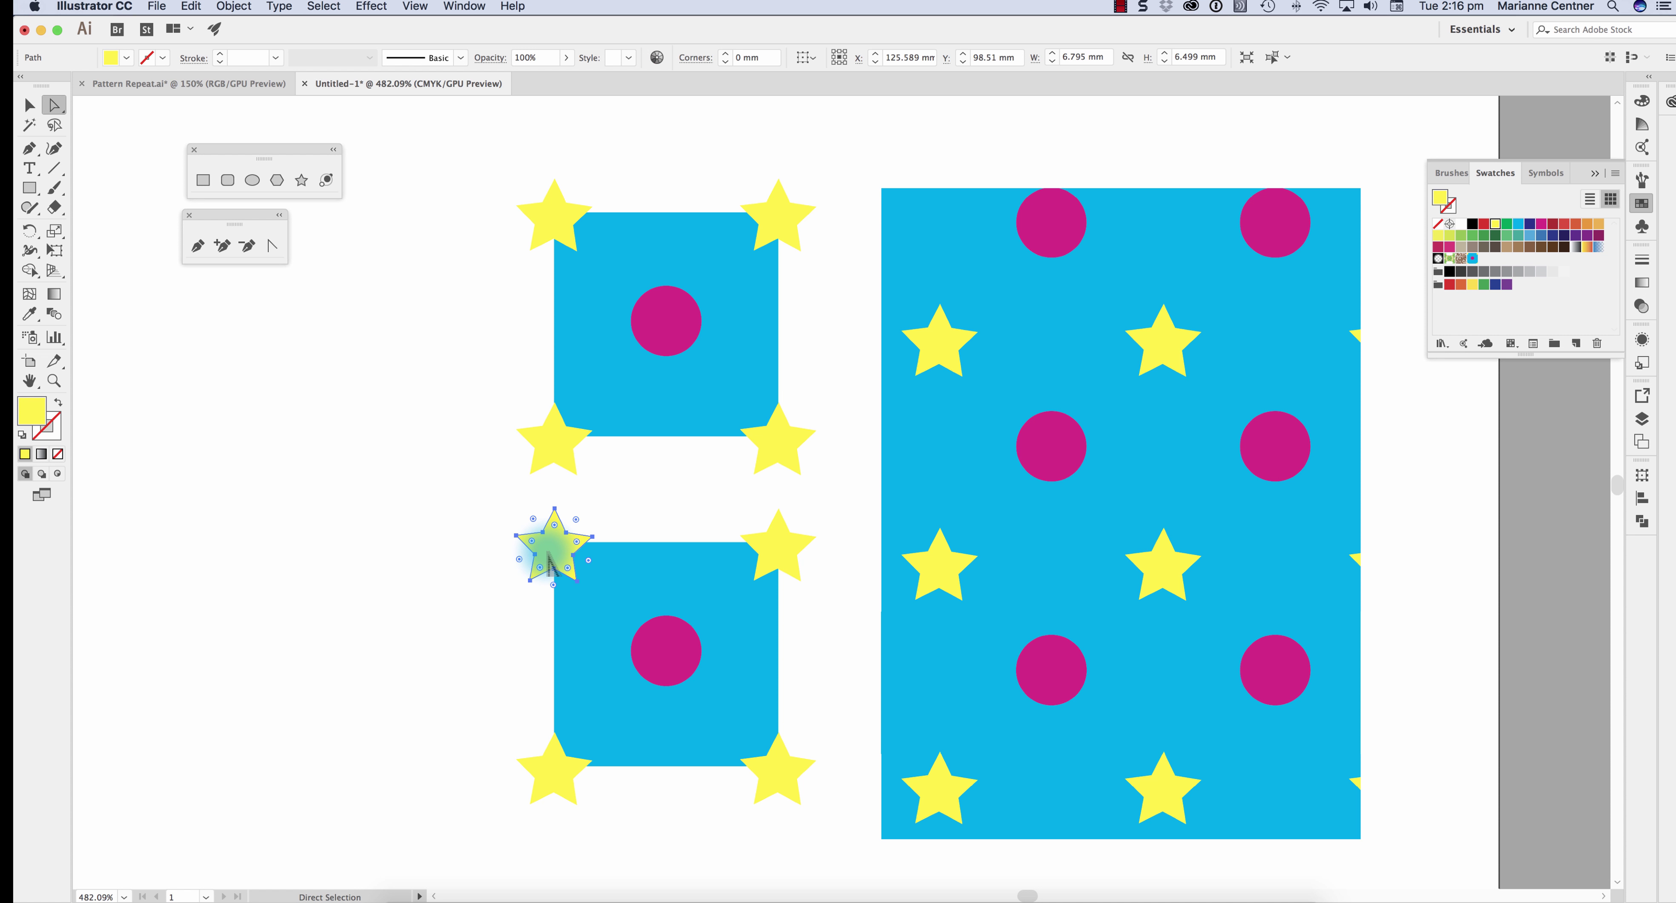
left_click(1460, 285)
left_click(796, 538)
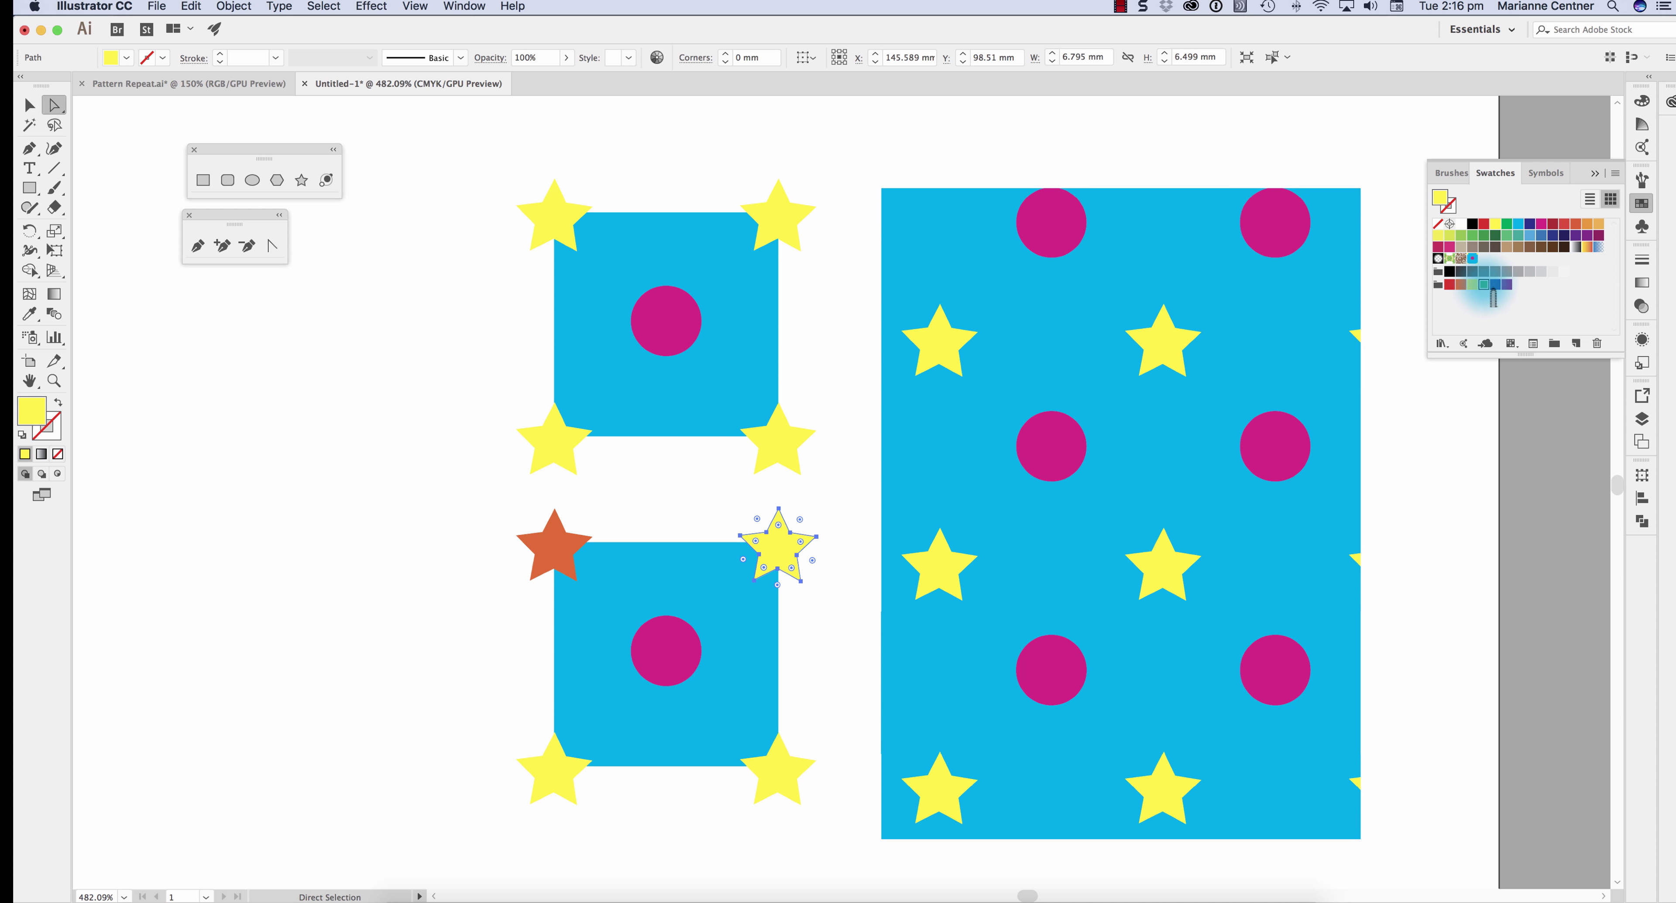
left_click(1484, 284)
left_click(778, 770)
left_click(1506, 284)
left_click(551, 770)
left_click(1461, 235)
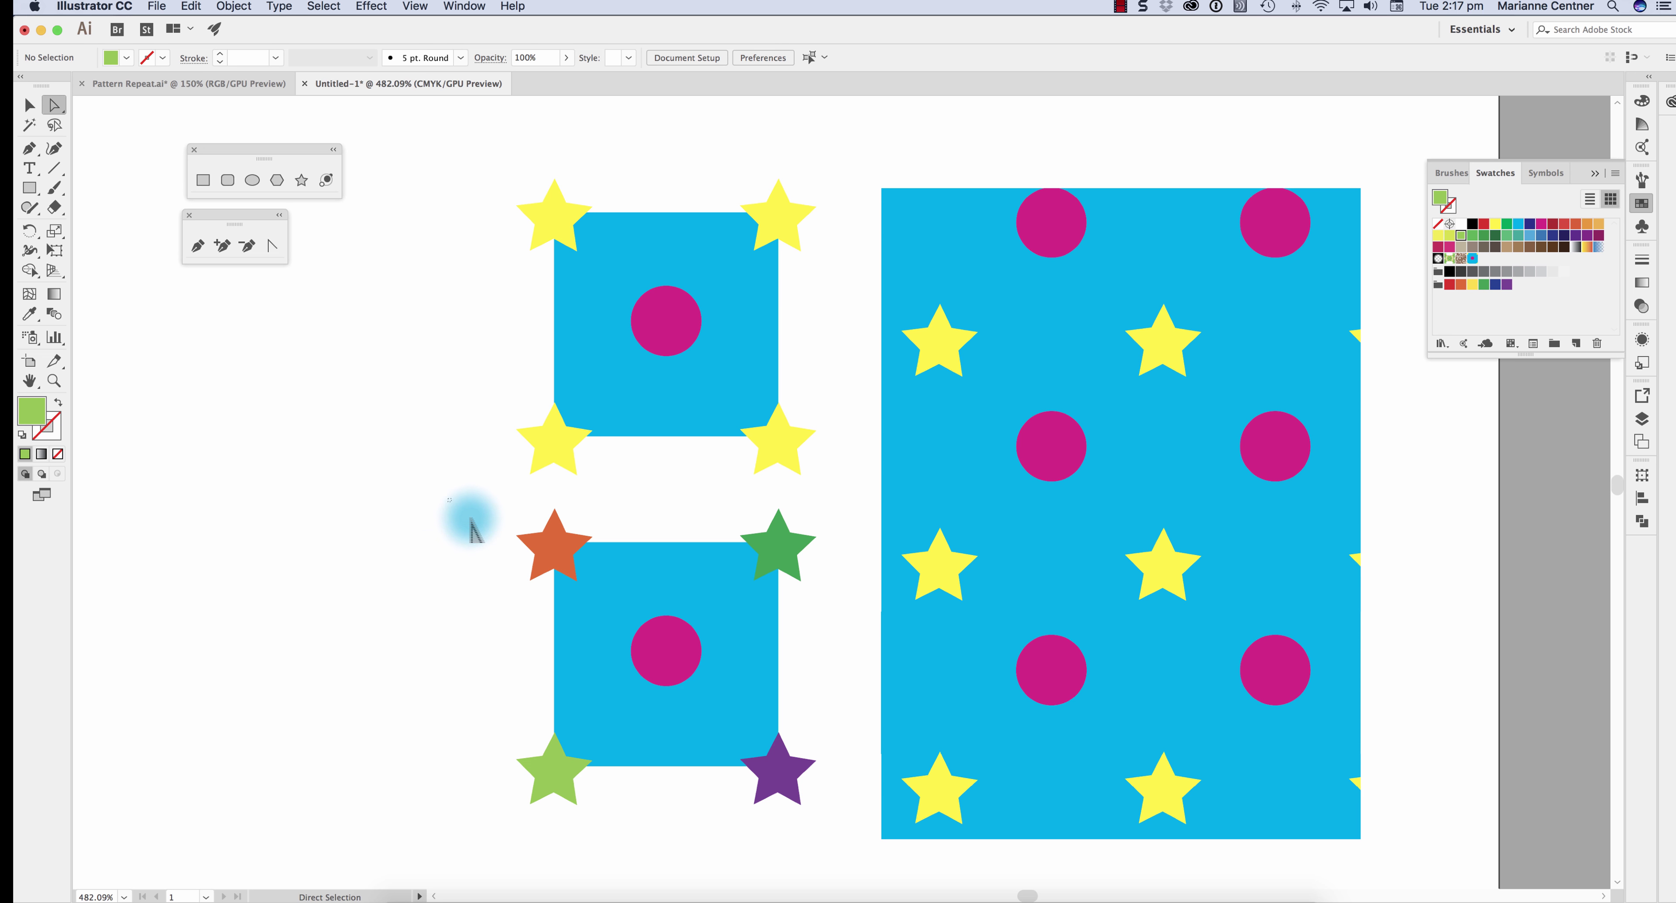
- Save the recoloured tile as a new pattern swatch
key("v")
left_click_drag(443, 533, 818, 846)
left_click_drag(666, 585, 1574, 286)
- Apply the coloured-star pattern swatch to the large rectangle, then select the lower tile's square
left_click(1183, 371)
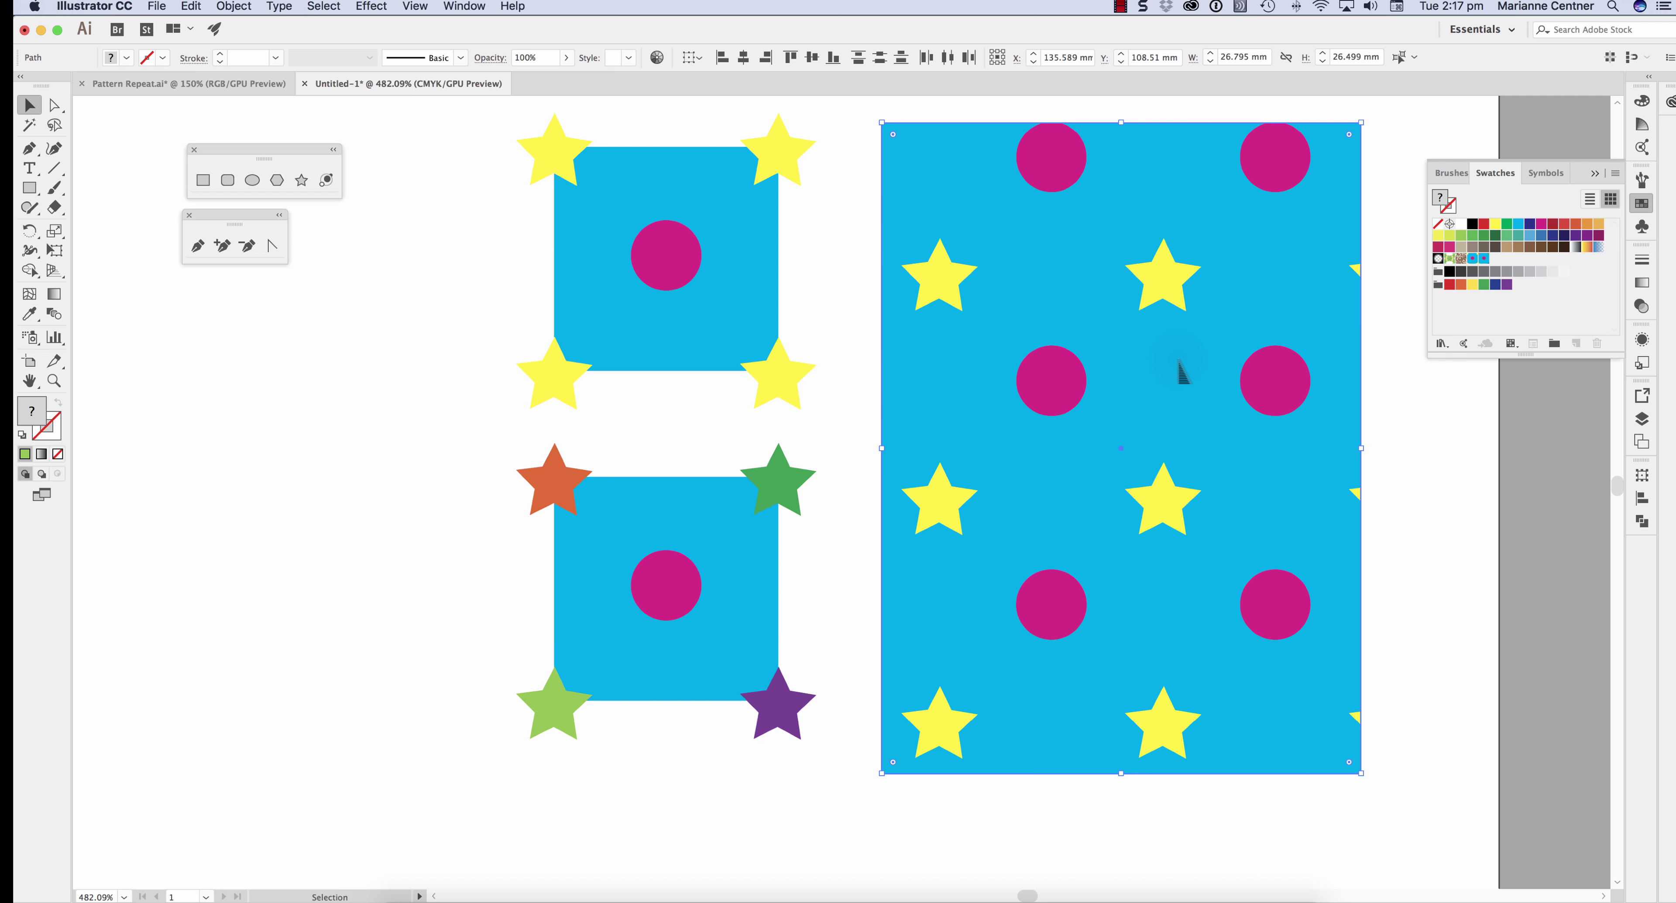
left_click(1484, 258)
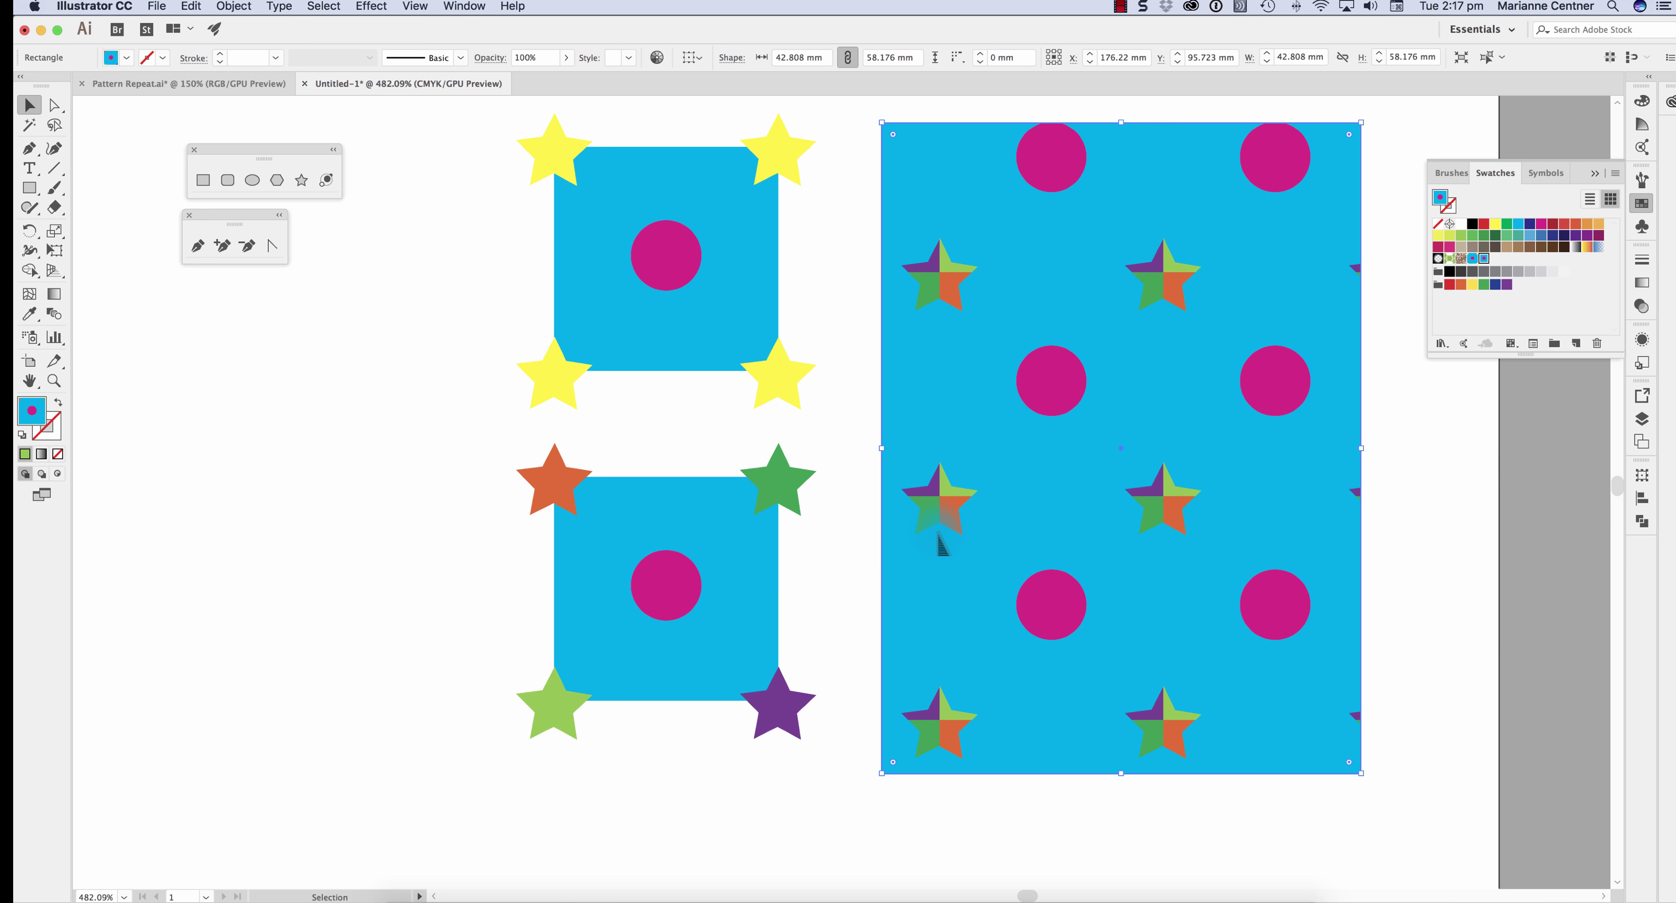
left_click(764, 589)
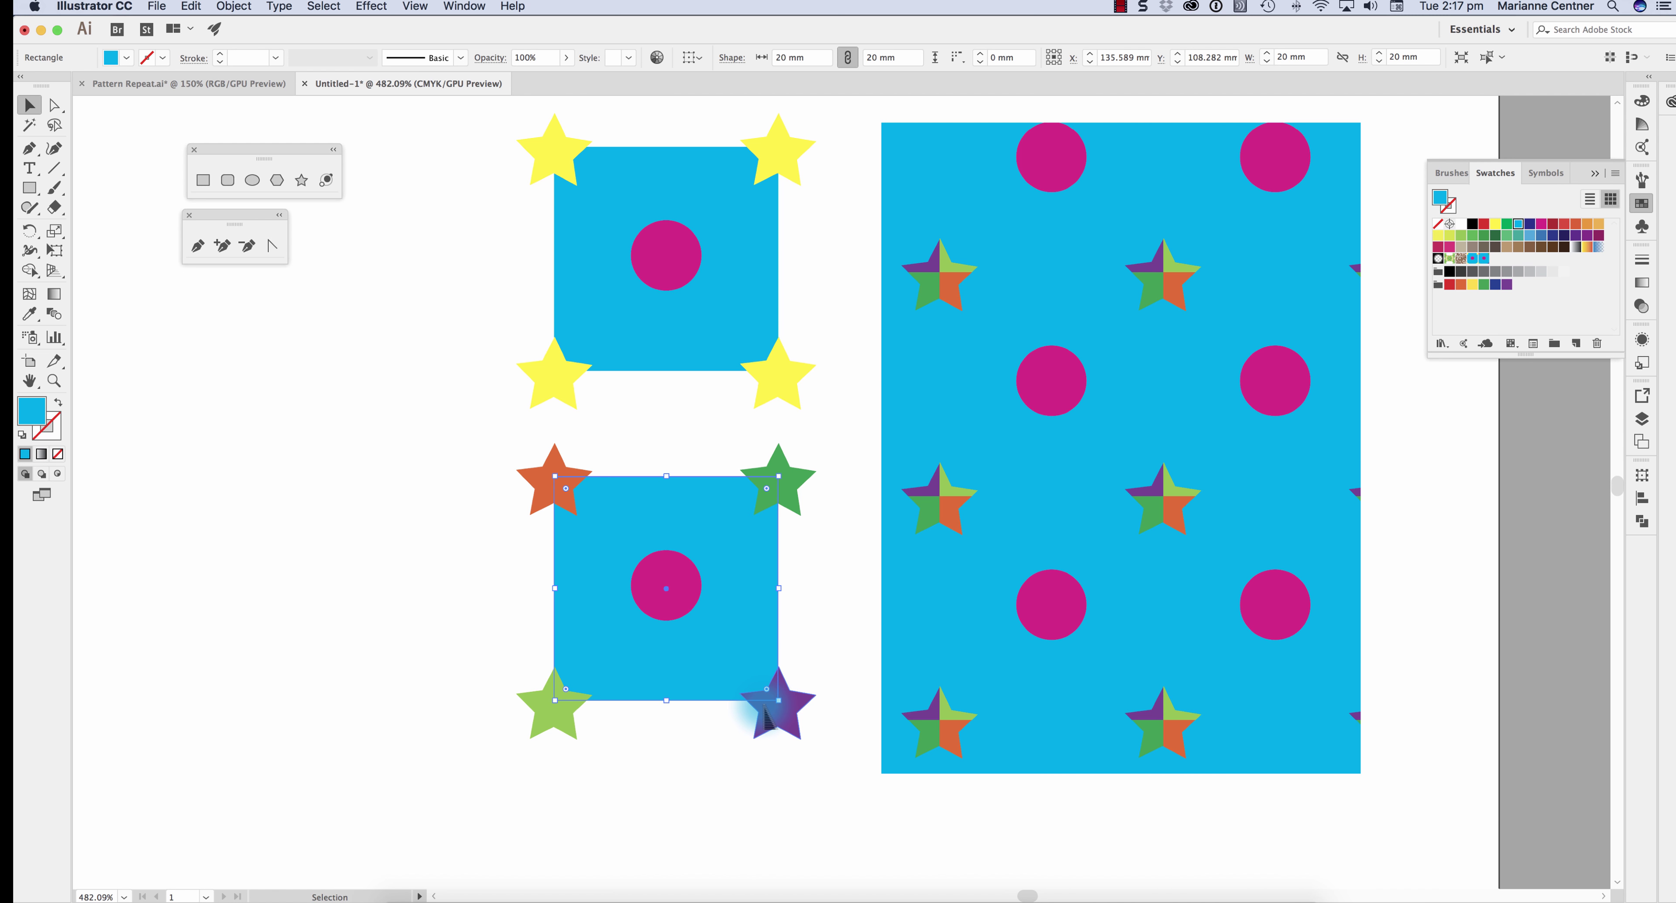
- Try an orange fill and a 20 mm offset on the boundary square, then remove its fill
key("super+z")
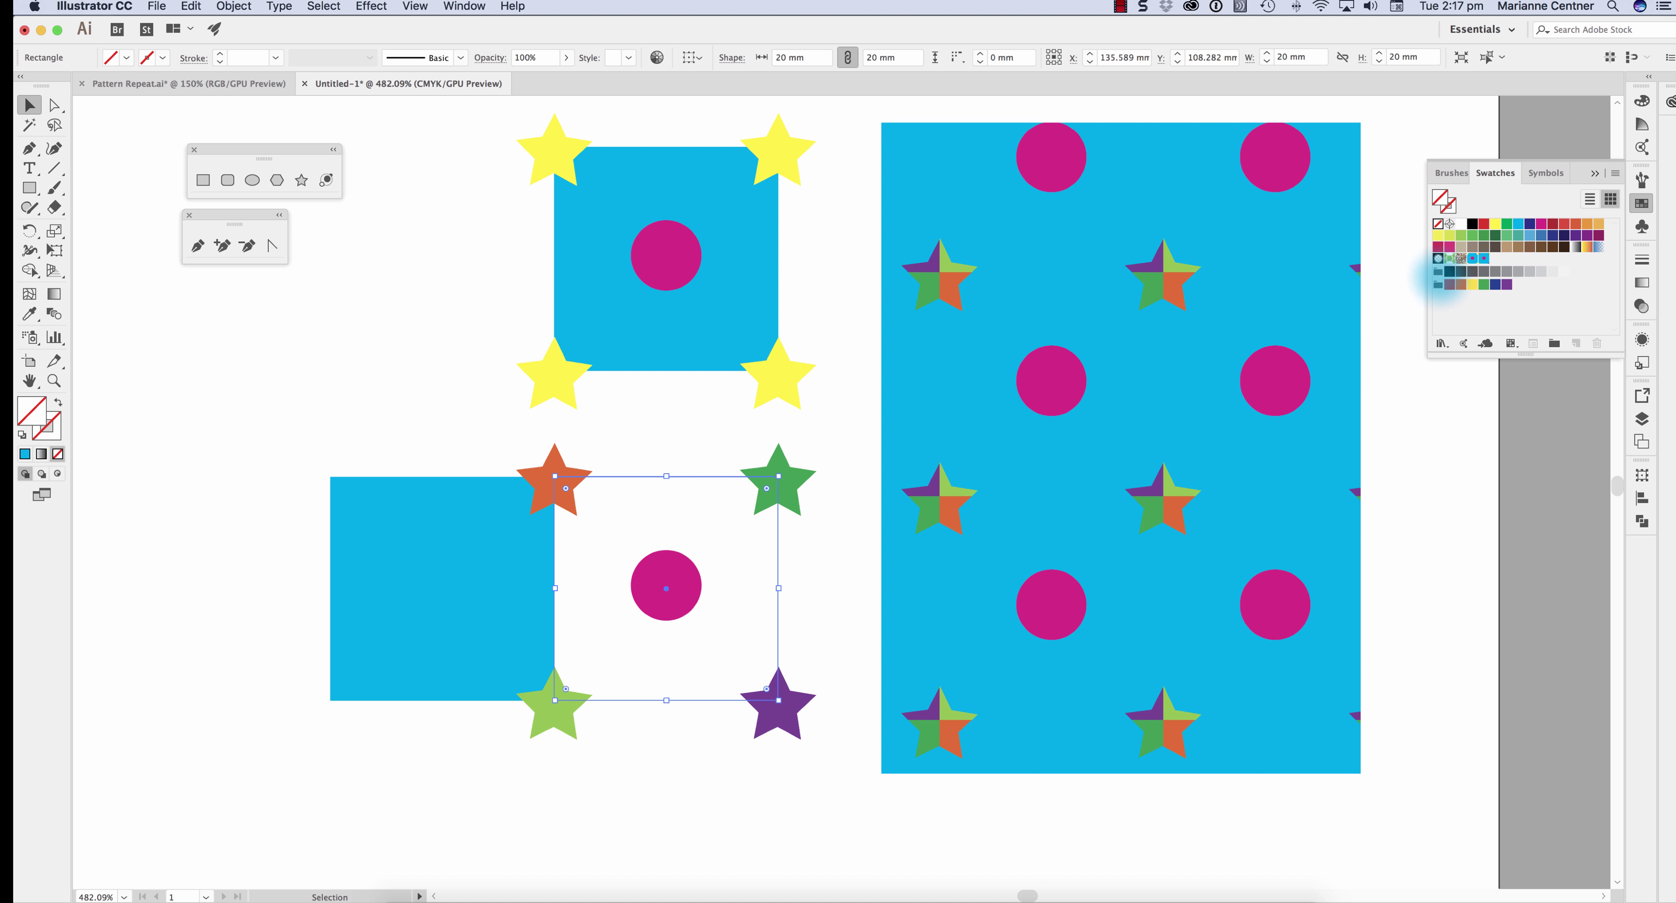
left_click(1461, 286)
left_click(180, 647)
left_click(403, 627)
key("super+d")
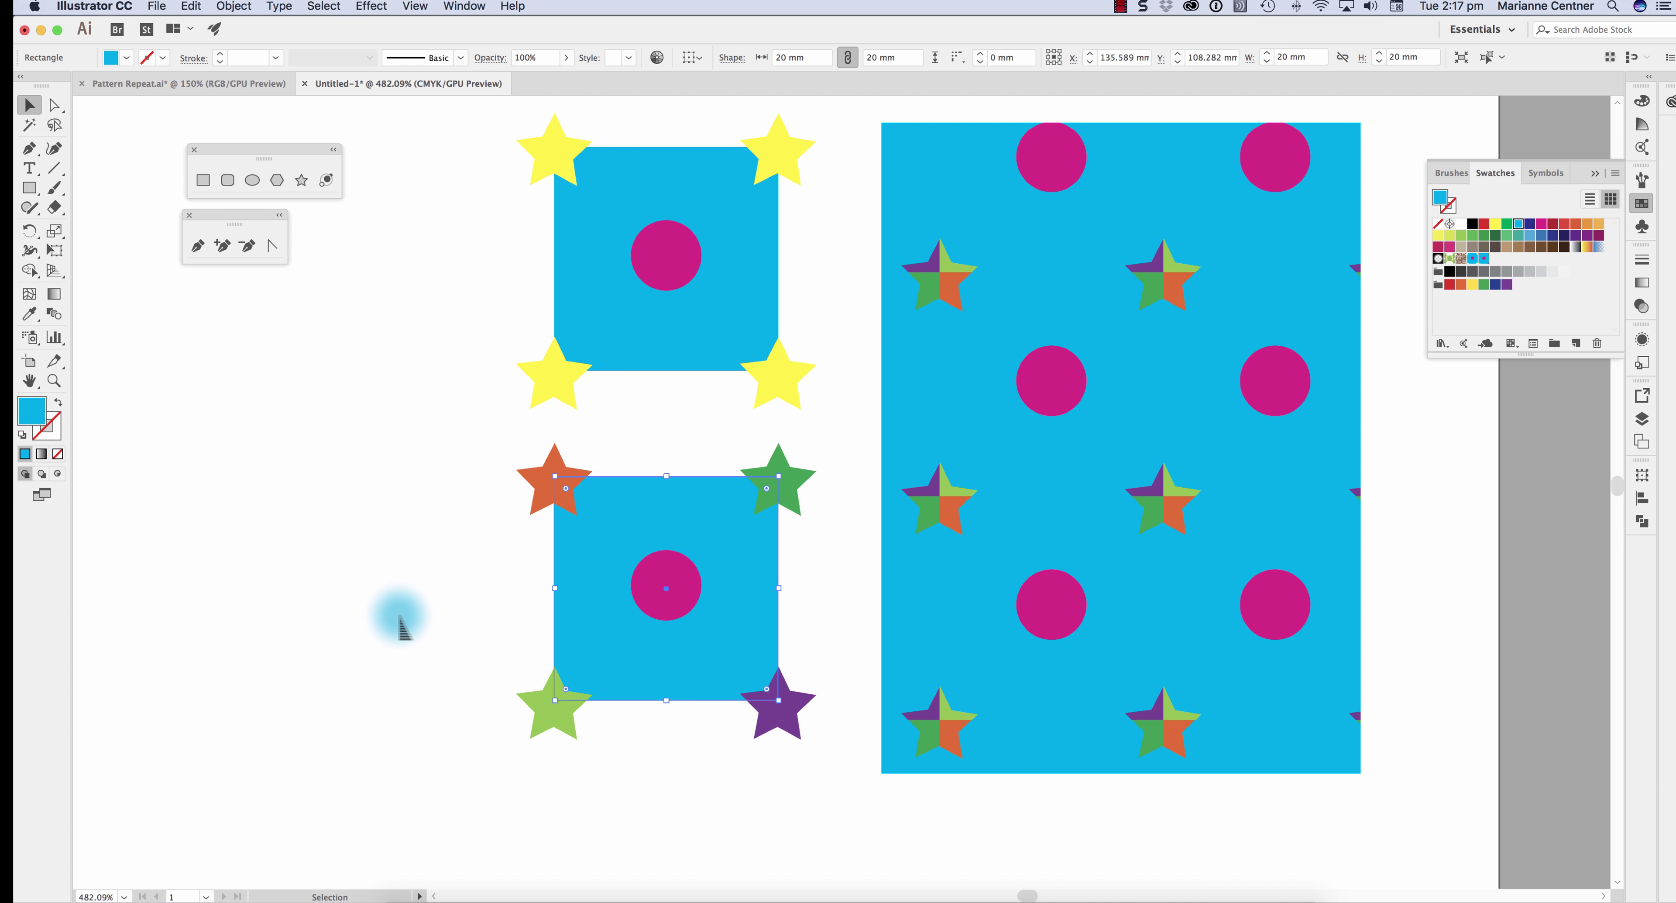
key("super+z")
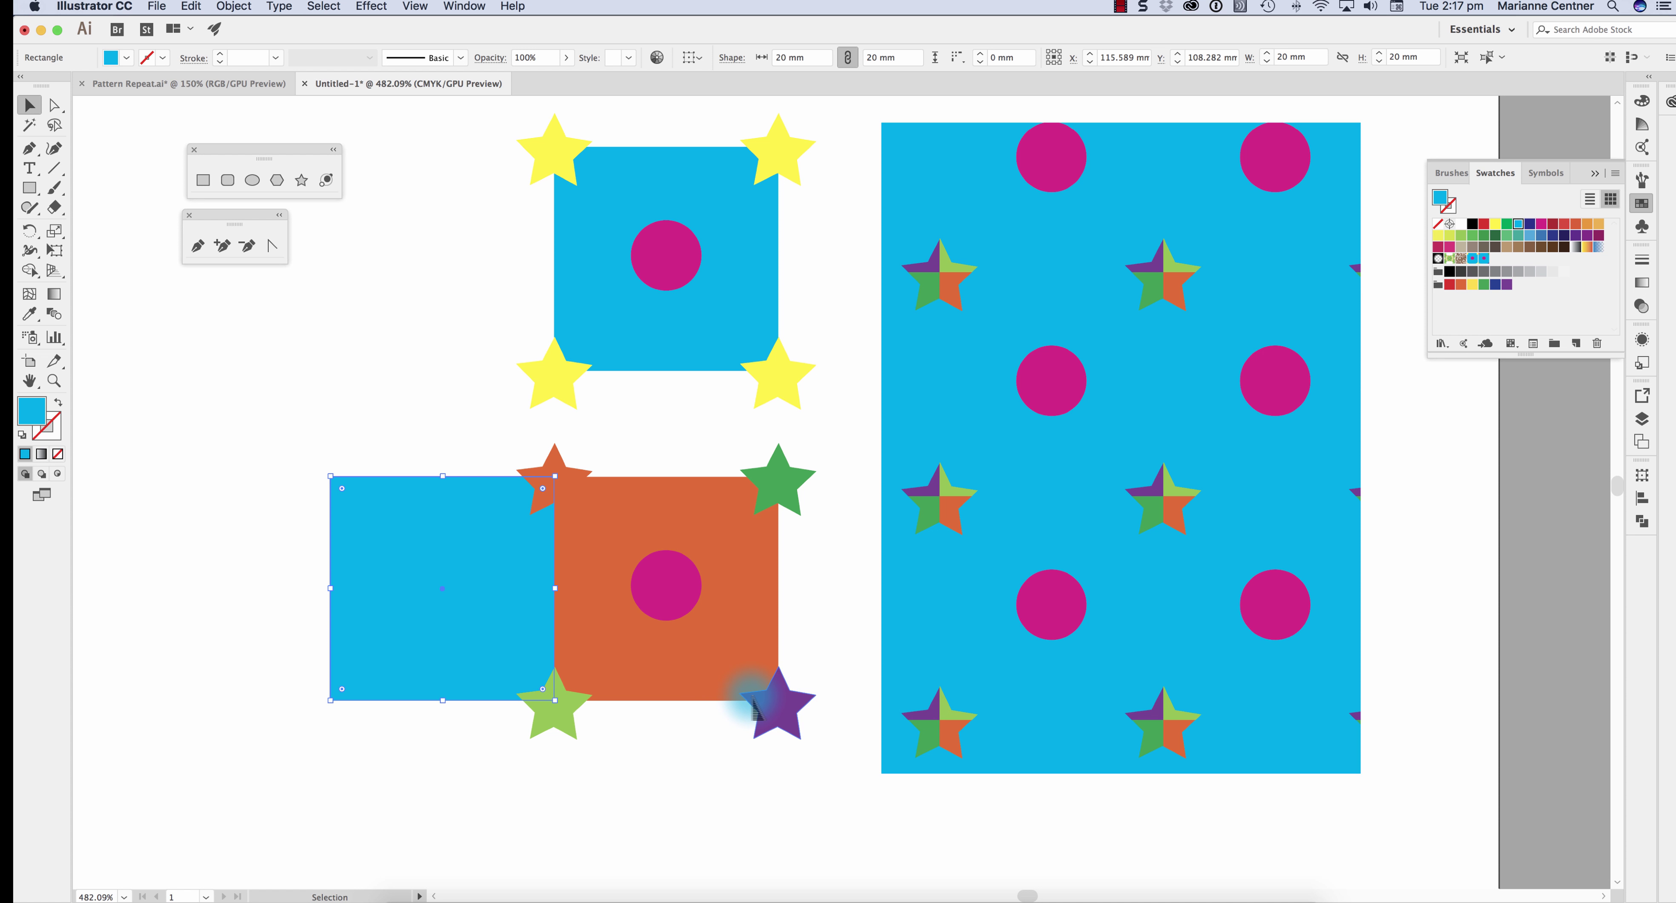
left_click(664, 690)
key("slash")
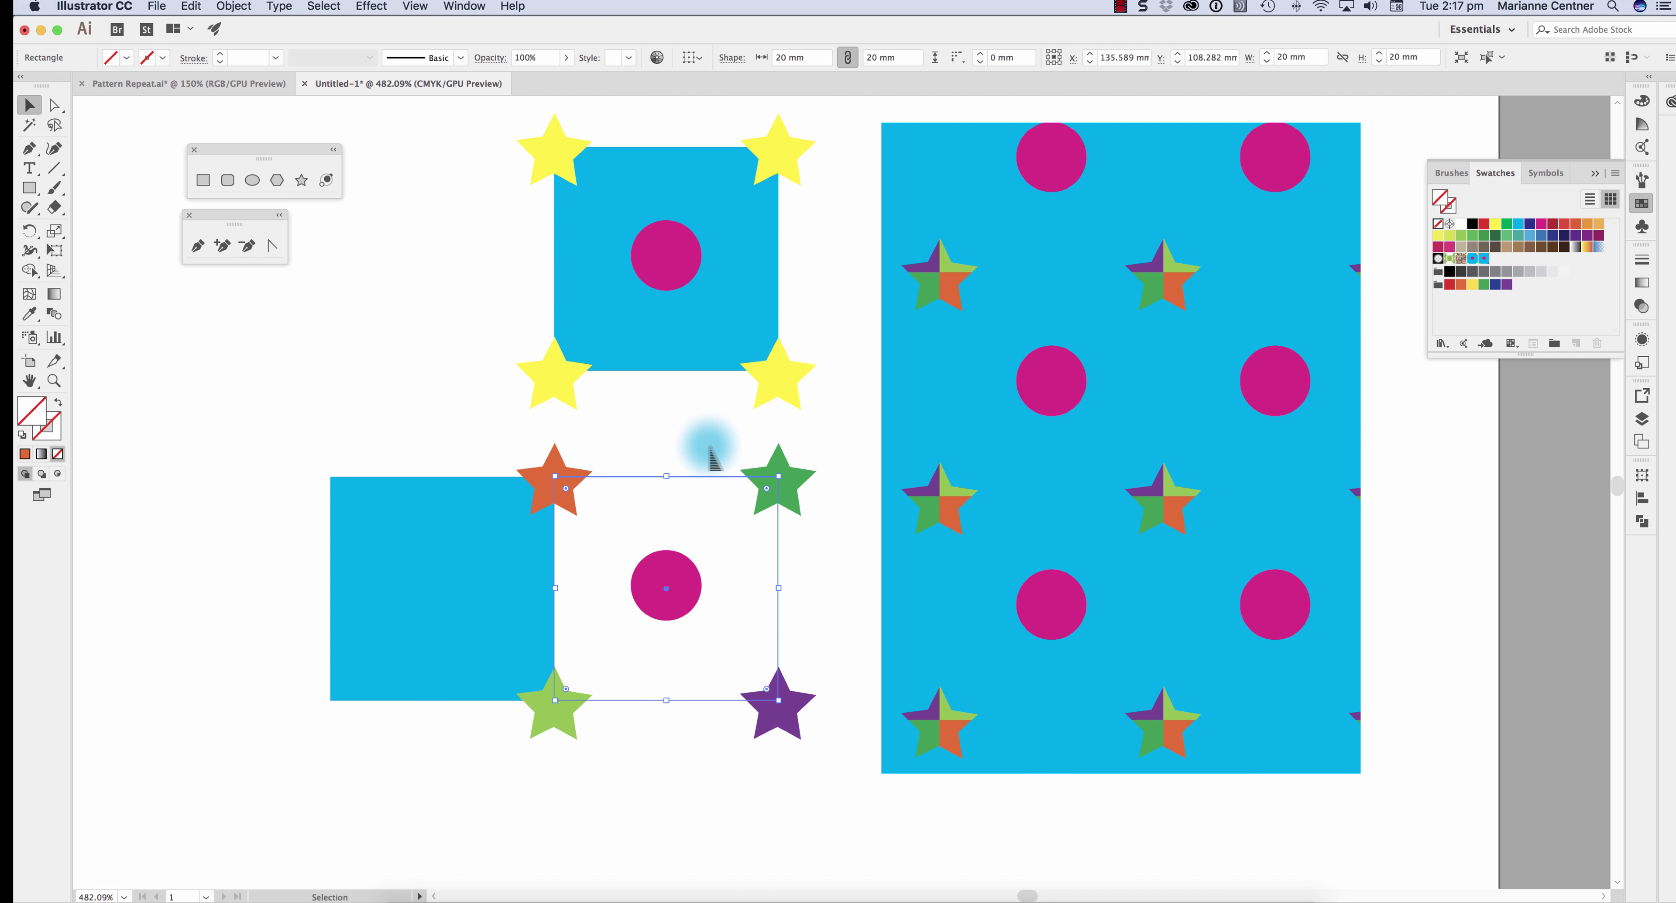
- Shift the blue square 20 mm right and apply the white-gapped star pattern to the rectangle
left_click(449, 579)
key("super+d")
key("super")
key("super+z")
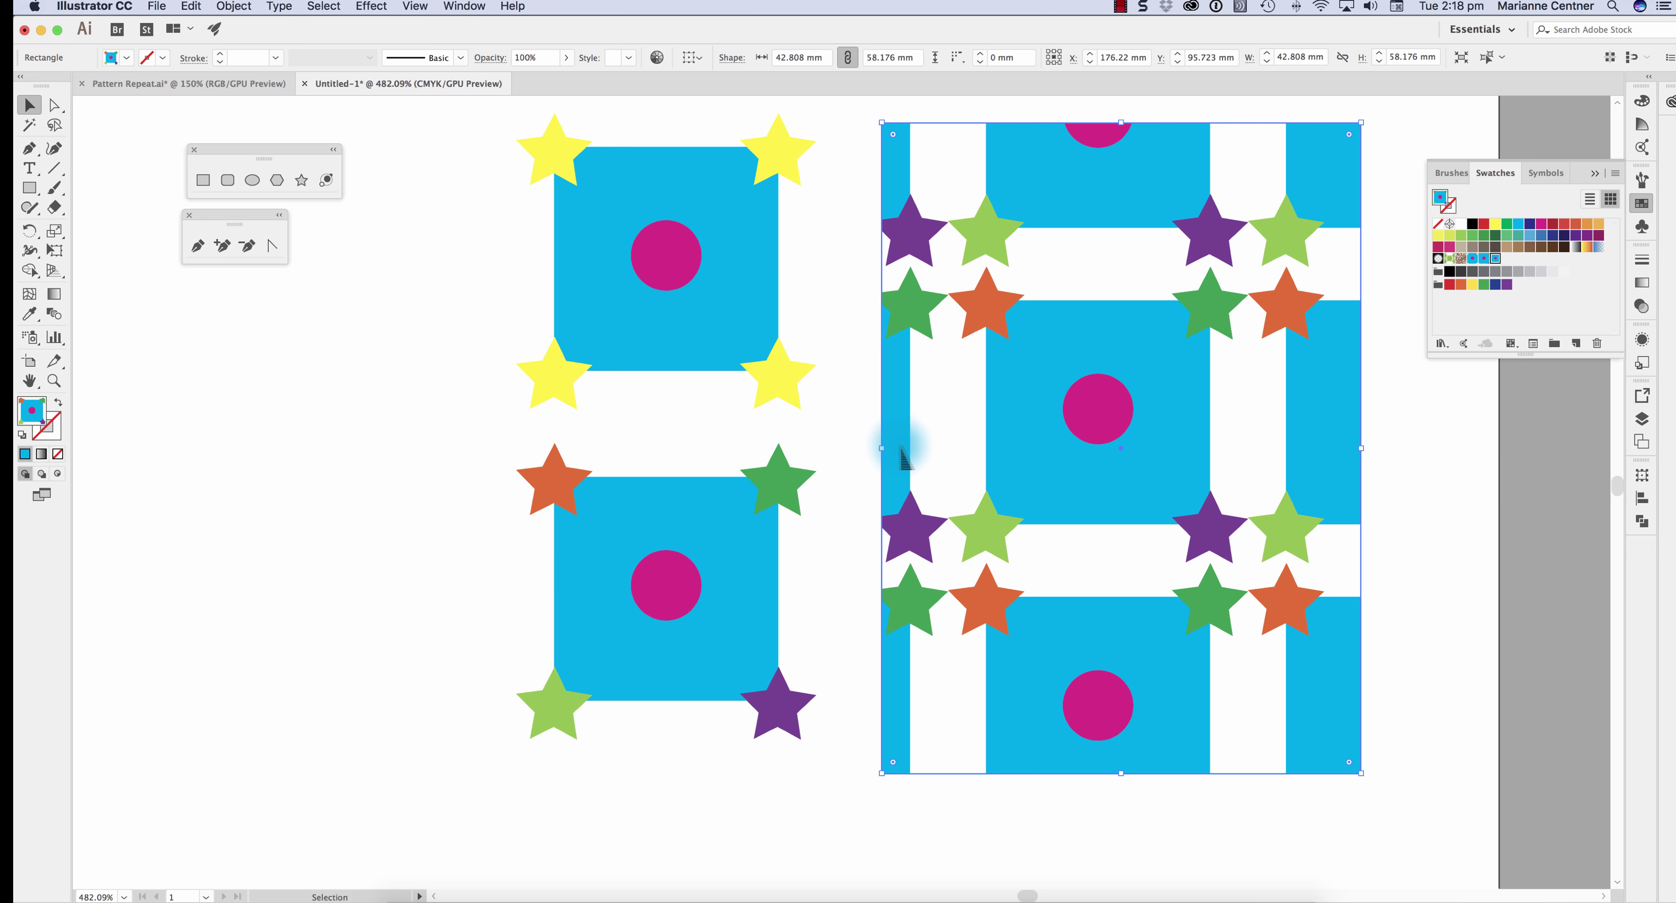
- Undo the white-gapped pattern and drag the coloured-star swatch back onto the rectangle
left_click(680, 478)
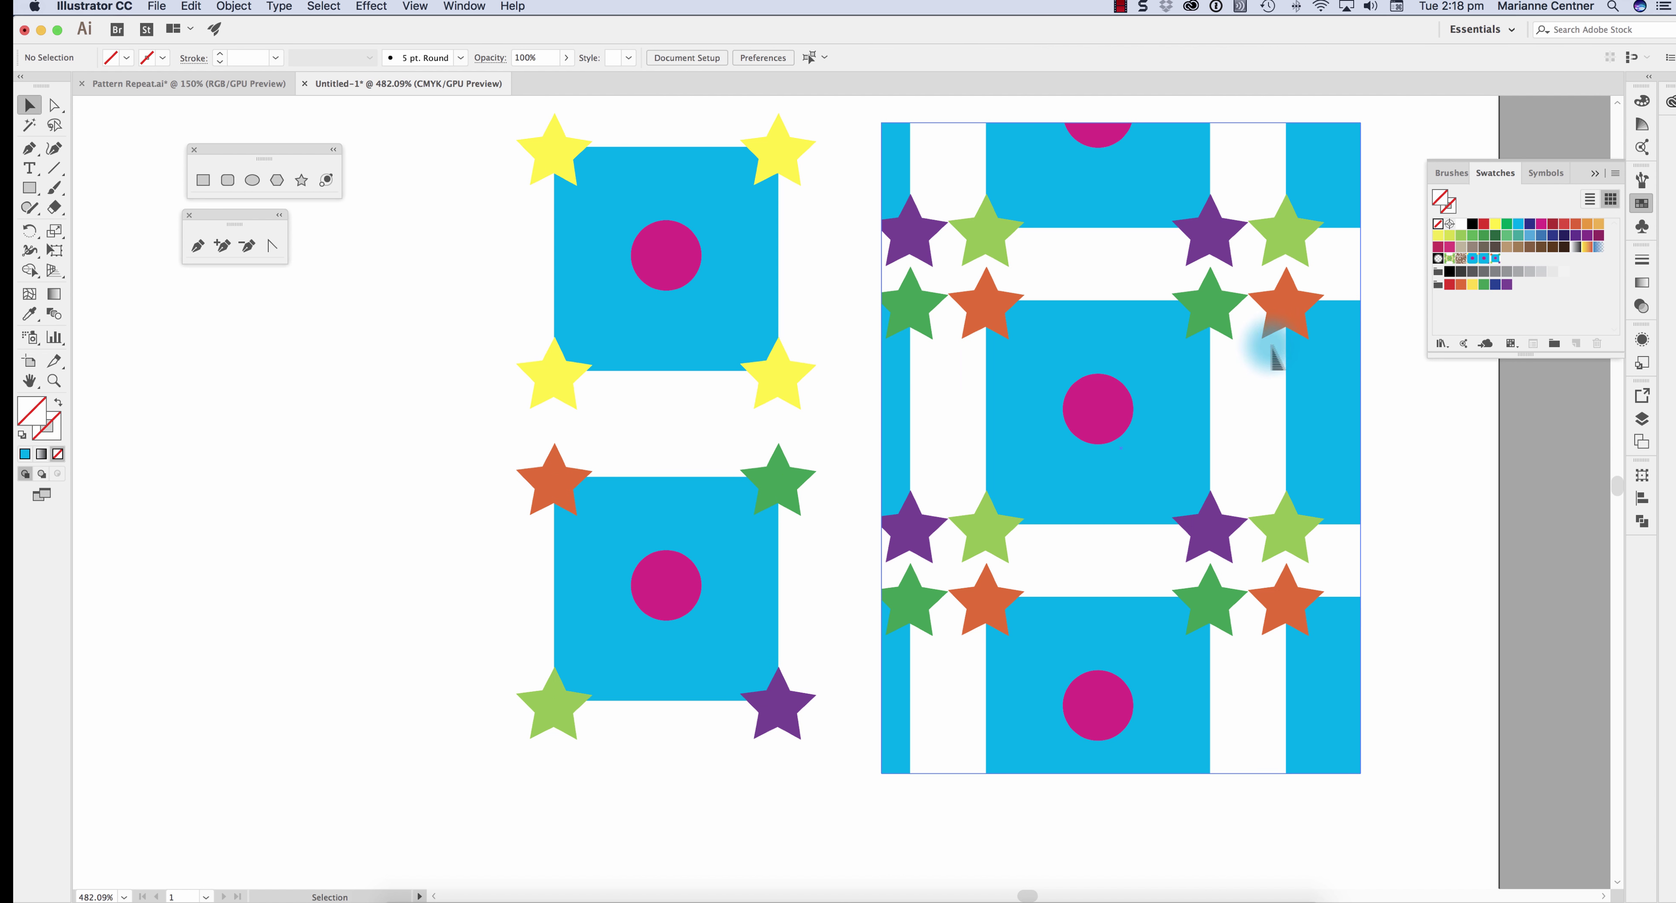
key("super+z")
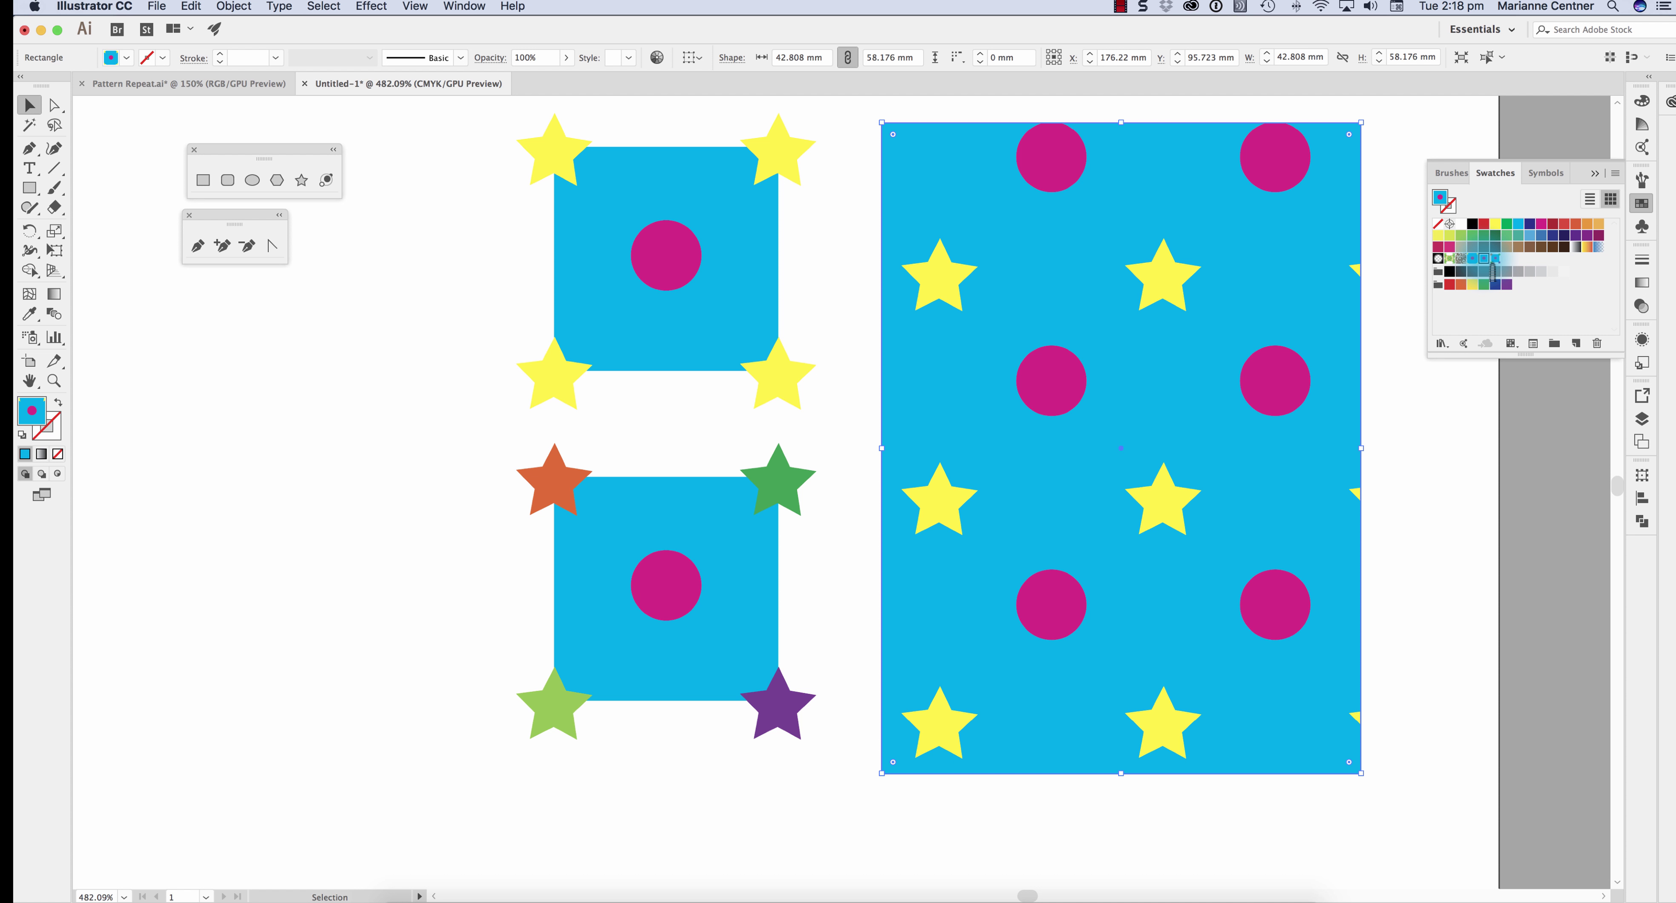
left_click_drag(1492, 273, 969, 514)
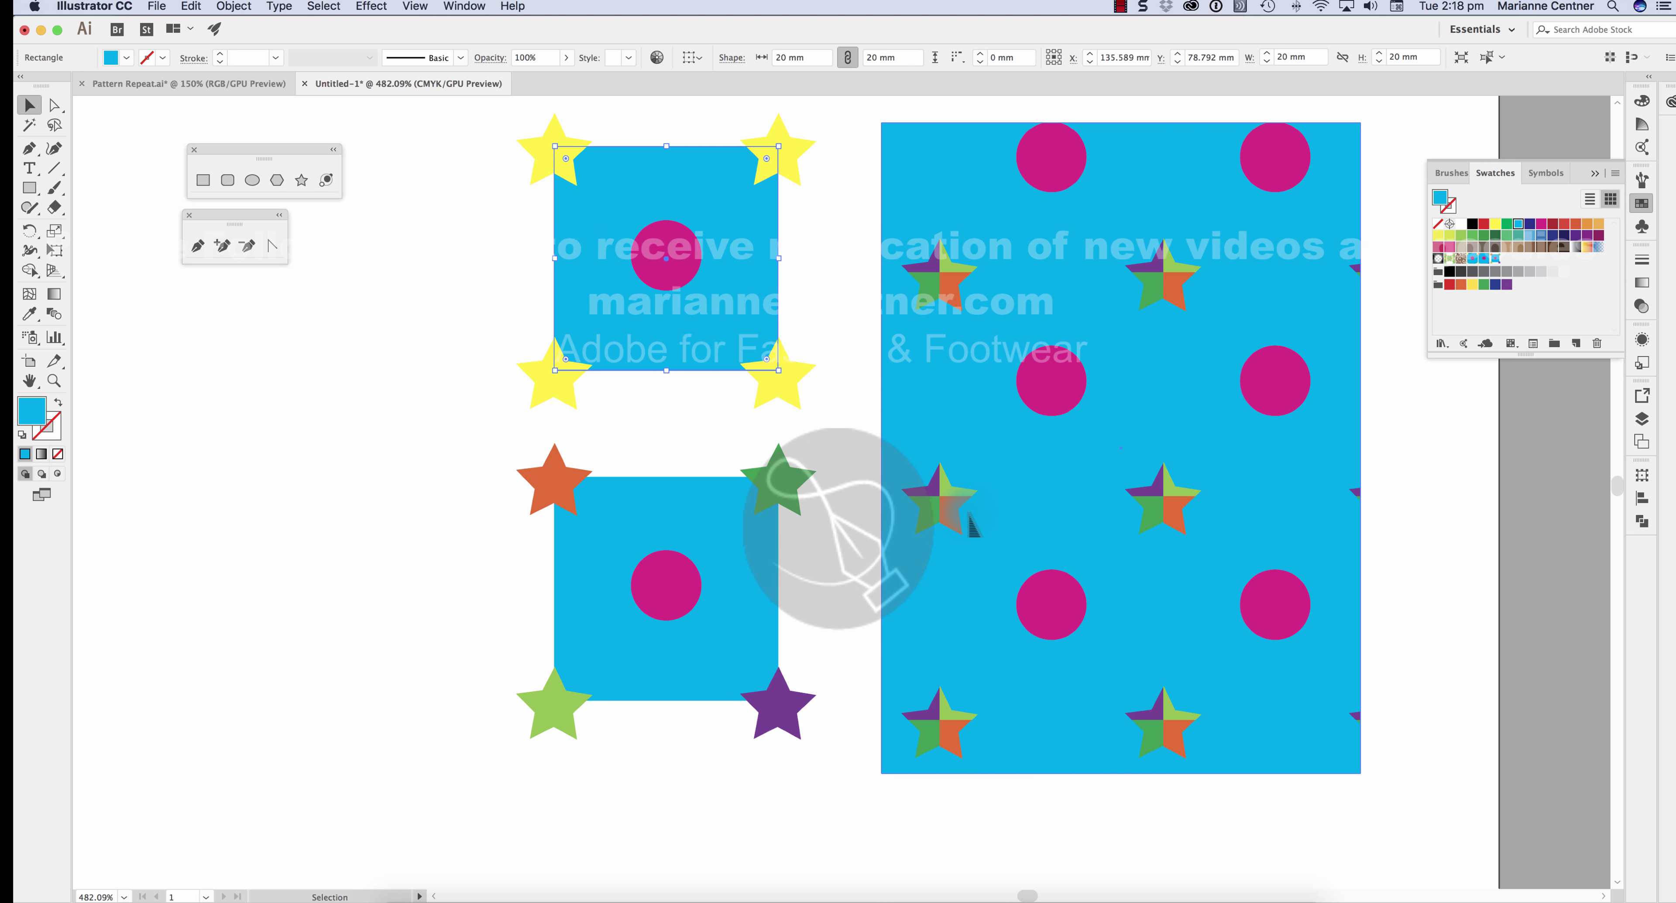